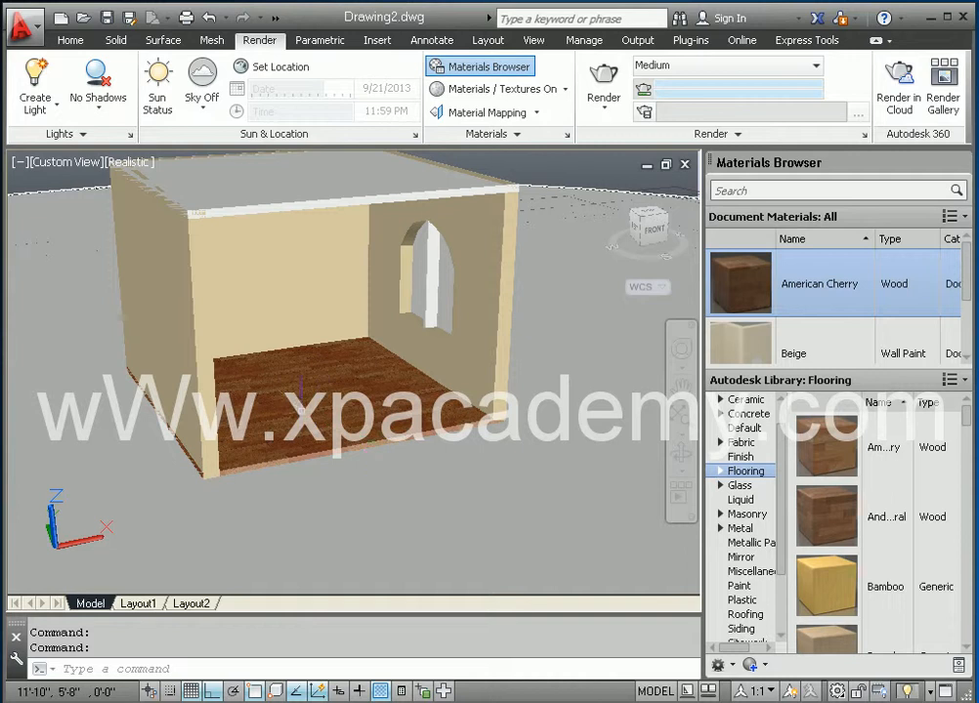
Render the open-front room at the Medium preset using the default lighting, and close the finished image.
middle_click_drag(325, 430, 335, 467, "shift")
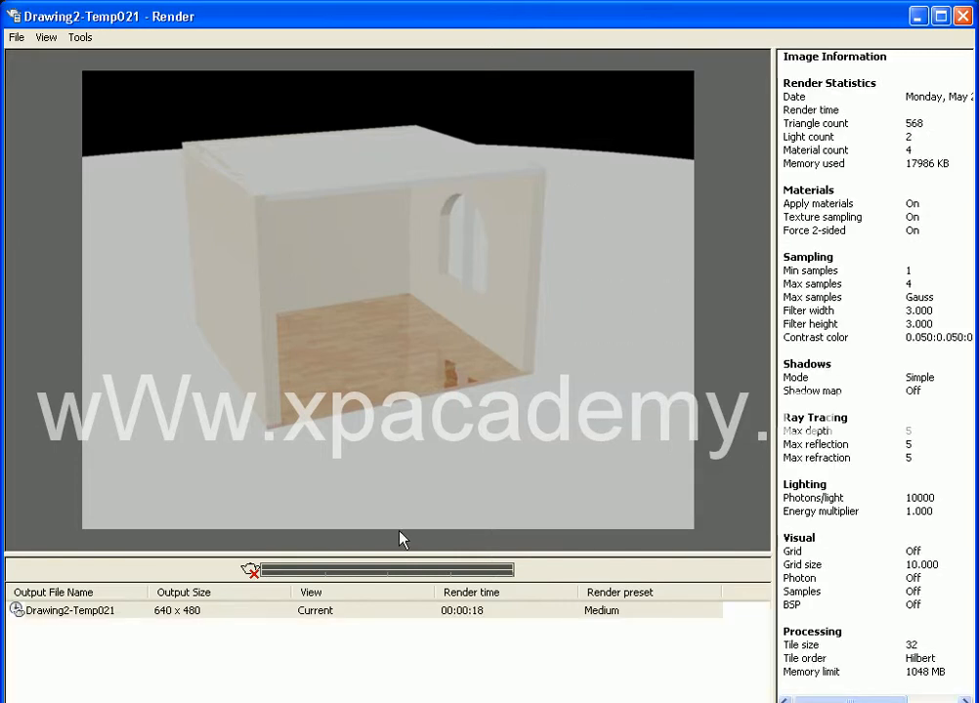
left_click(962, 15)
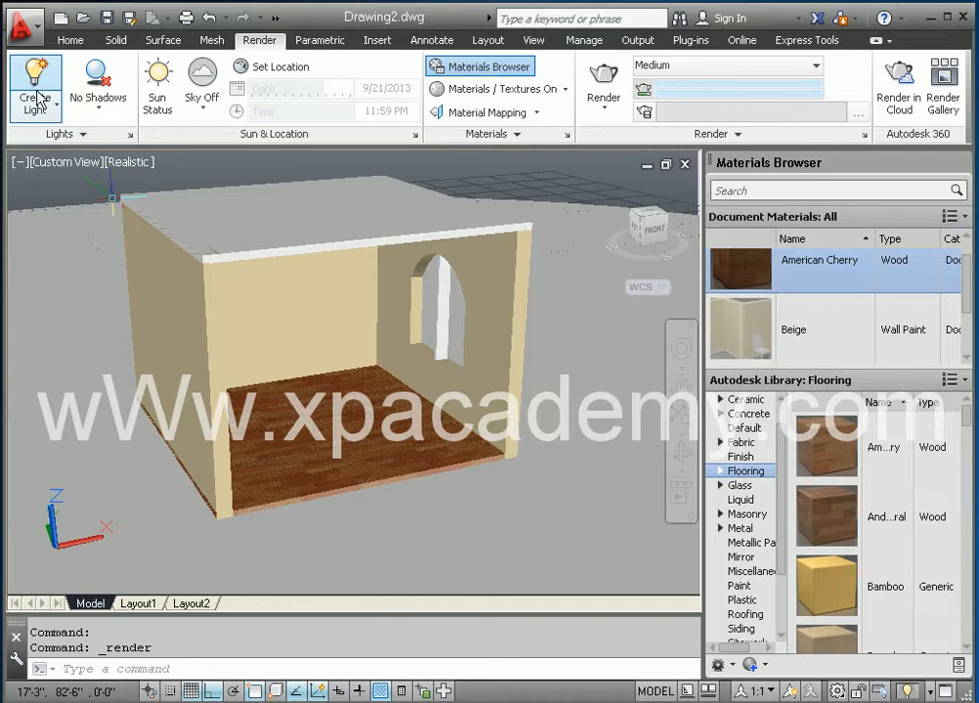
Add a point light at the middle of the roof's front edge with default lighting turned off, and render the room.
left_click(34, 83)
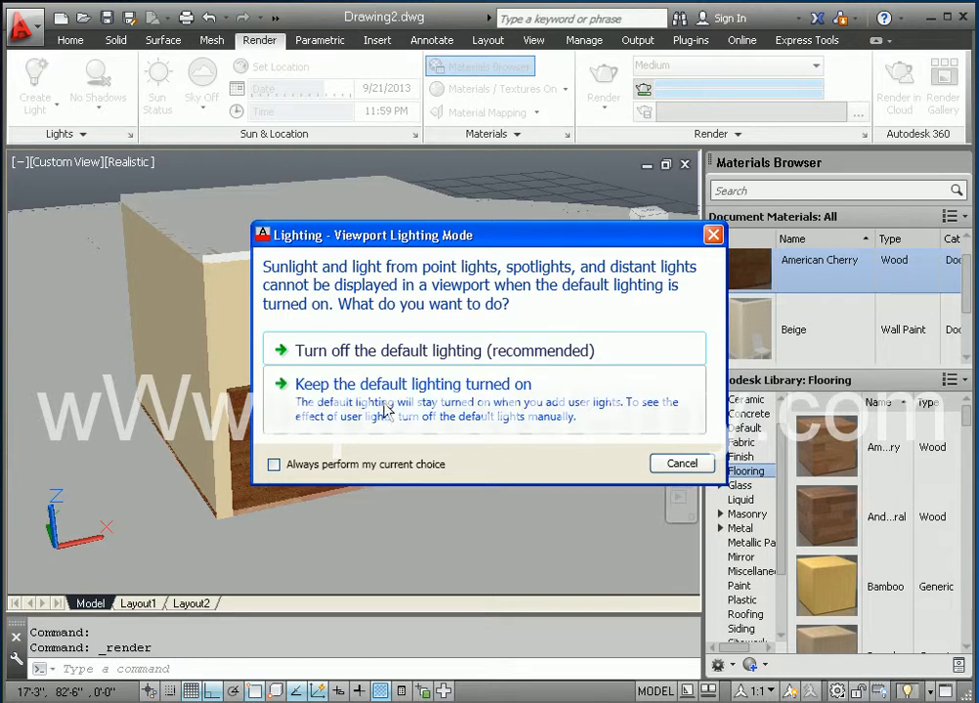
left_click(401, 352)
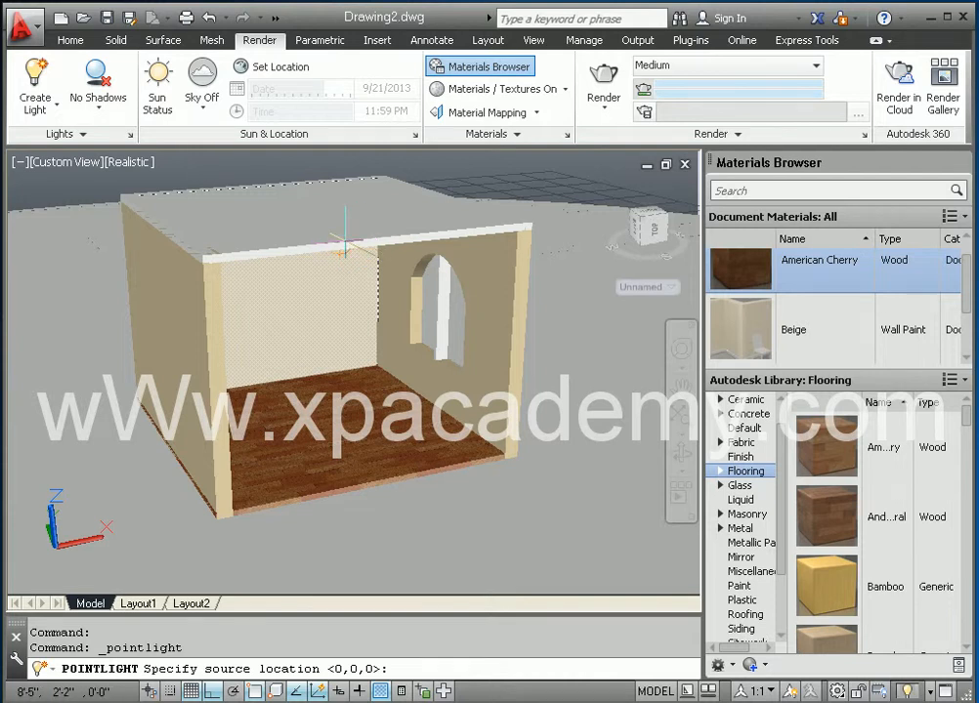
key("Return")
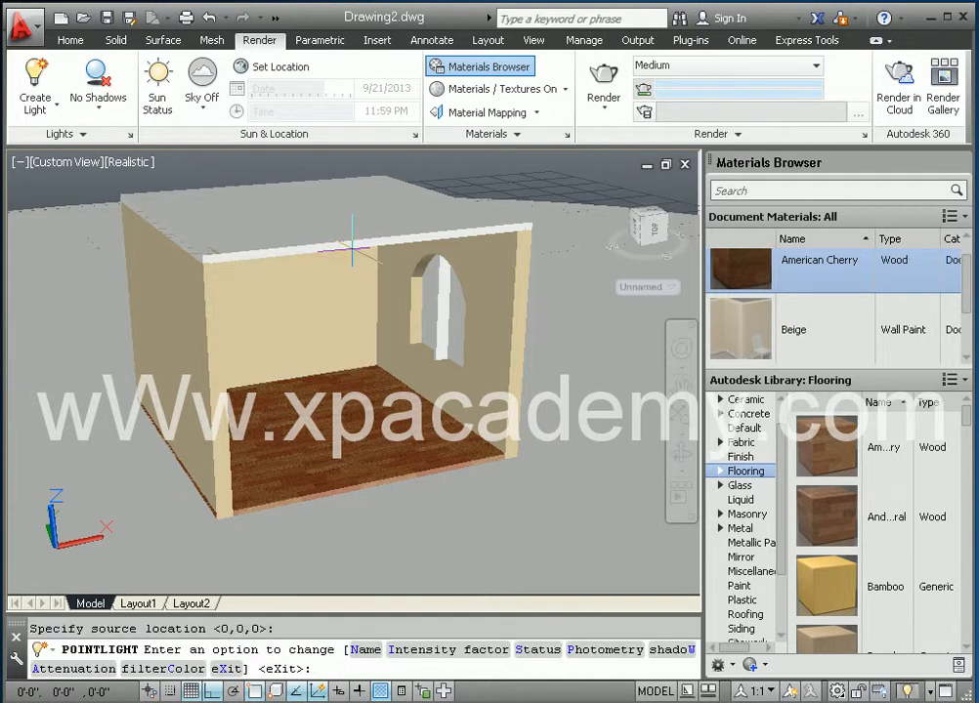
key("Return")
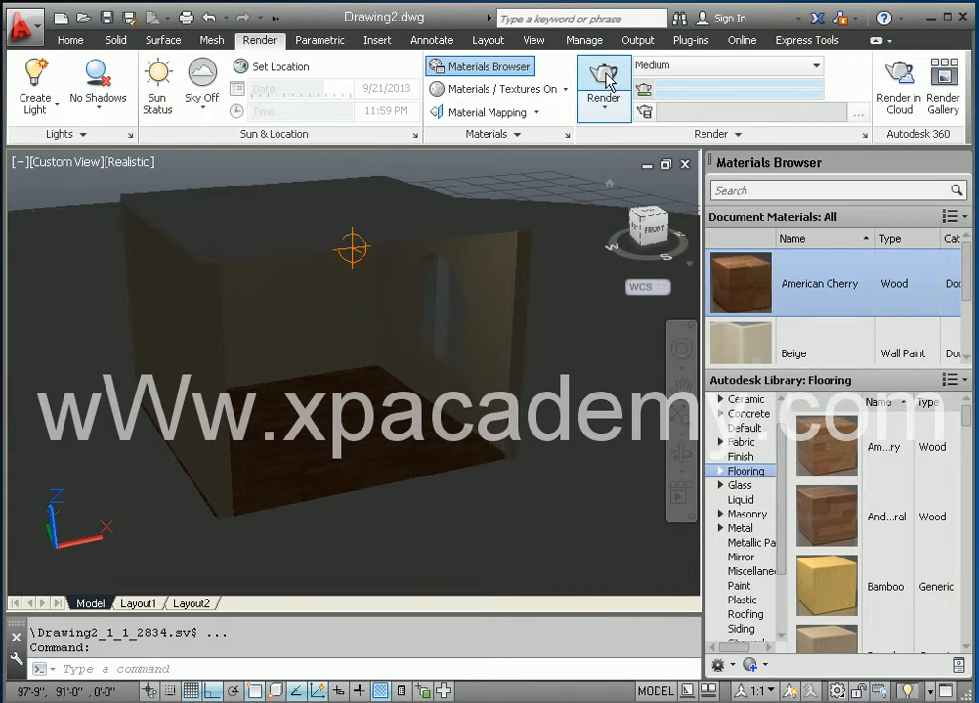
left_click(605, 83)
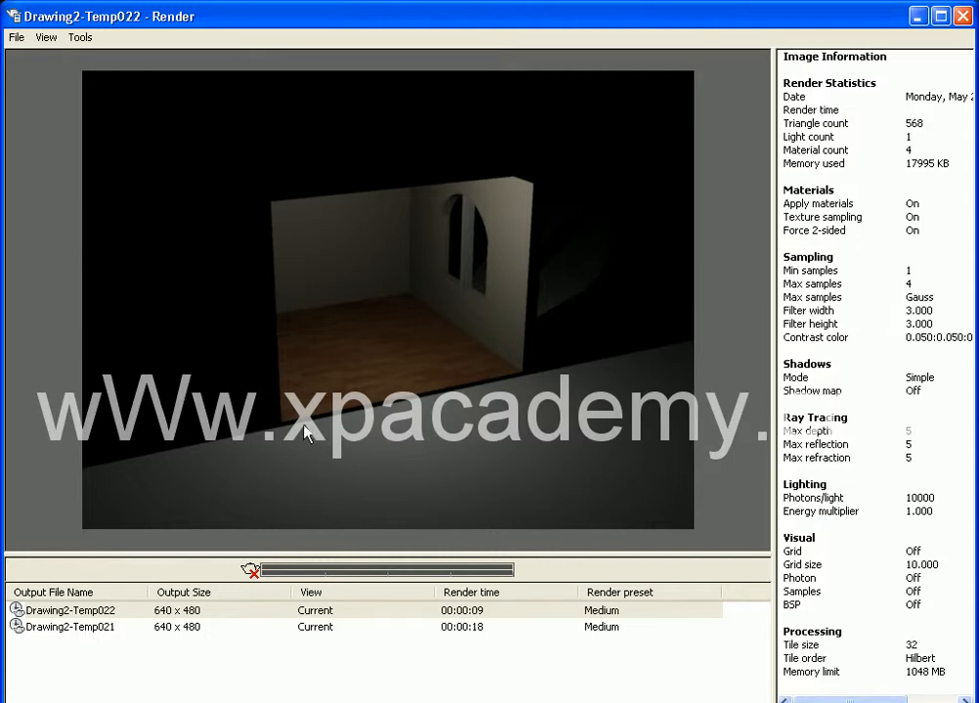
left_click(964, 16)
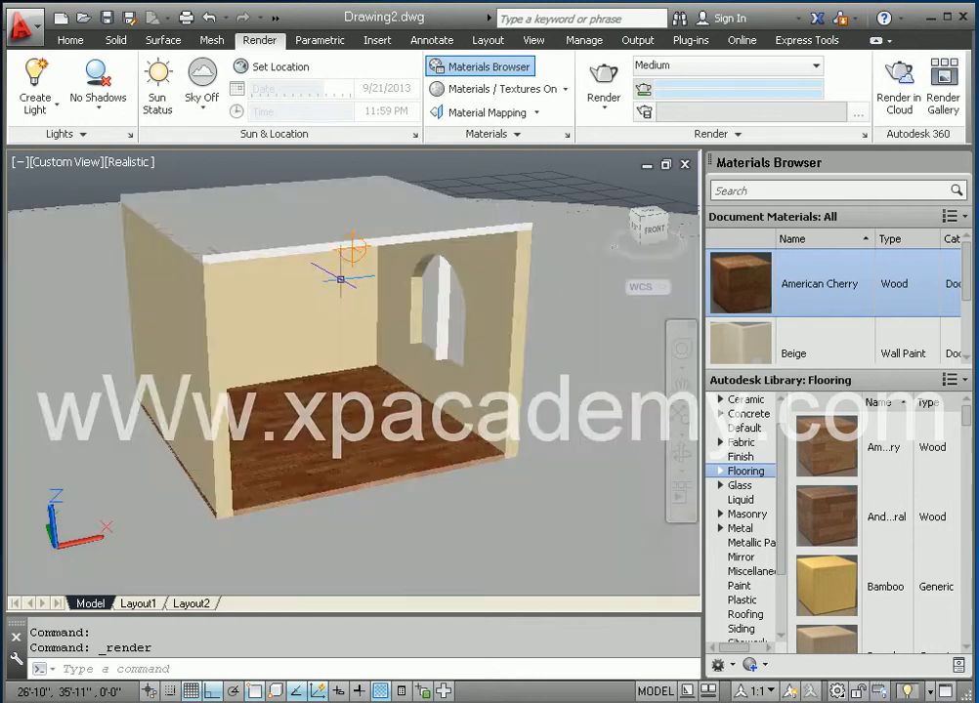
Move the point light straight back along Y from the roof's front edge toward the middle of the room.
left_click(339, 279)
middle_click_drag(344, 256, 268, 295, "shift")
scroll(234, 287, "down", 5)
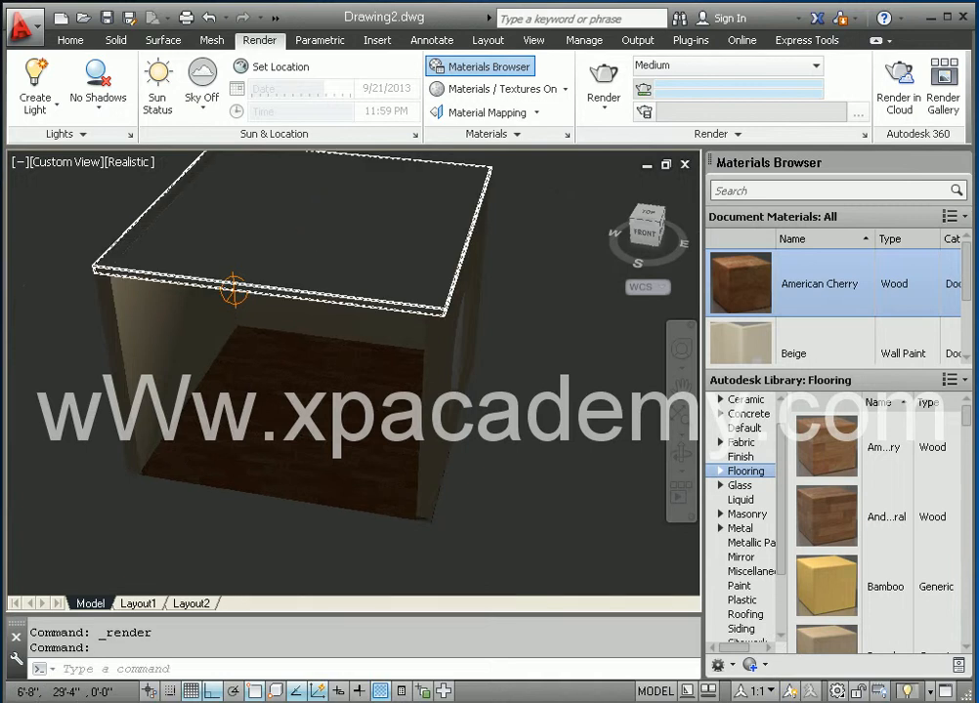
scroll(290, 331, "down", 3)
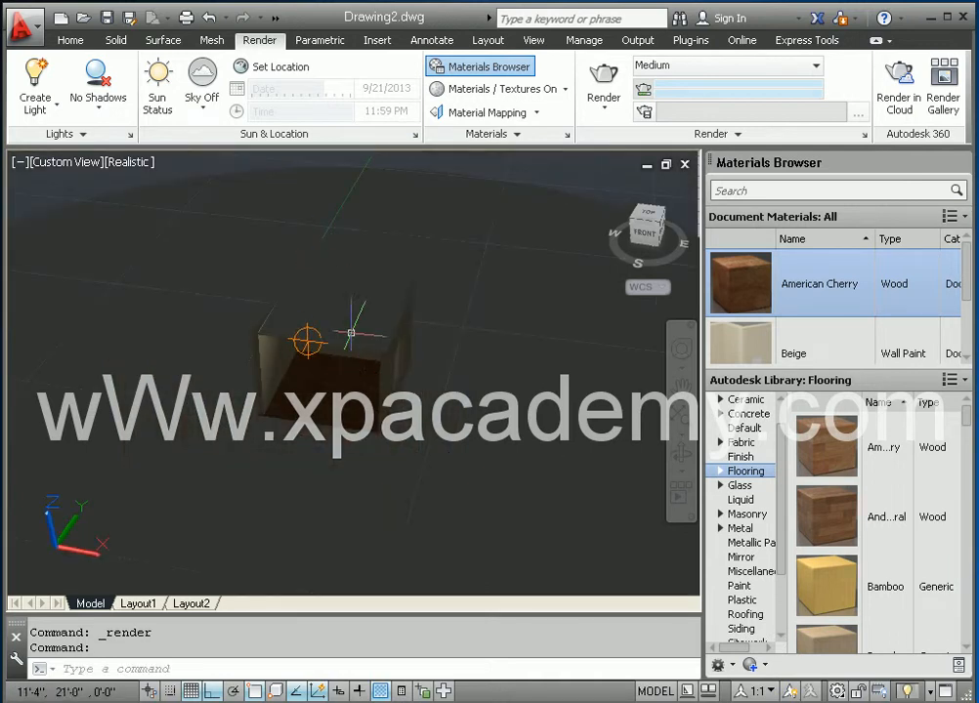
type("m")
key("Return")
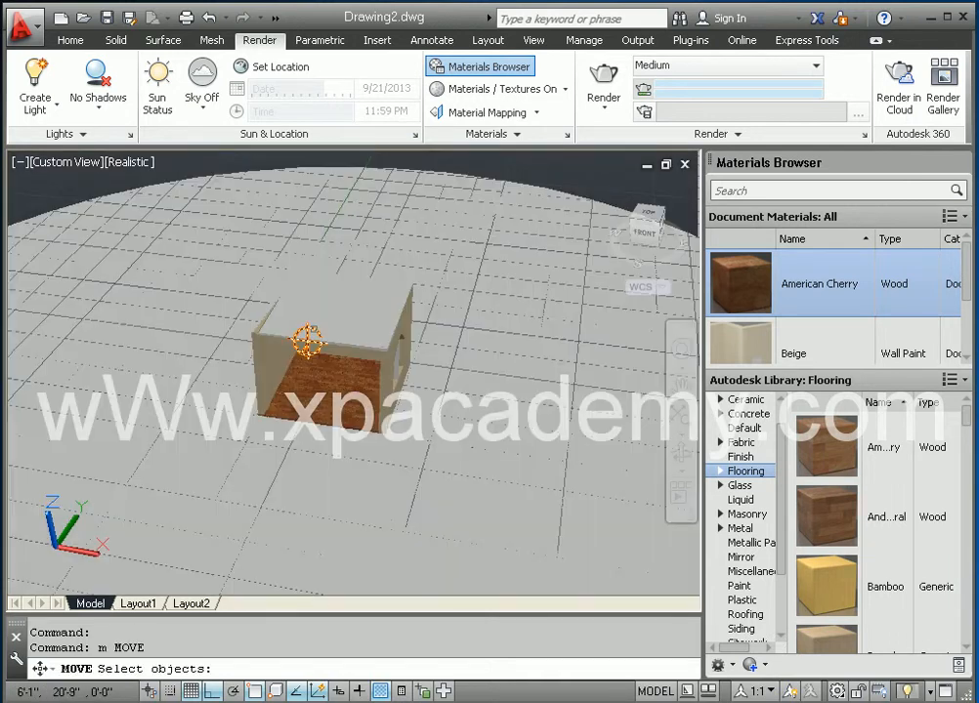
left_click(307, 337)
scroll(376, 291, "down", 2)
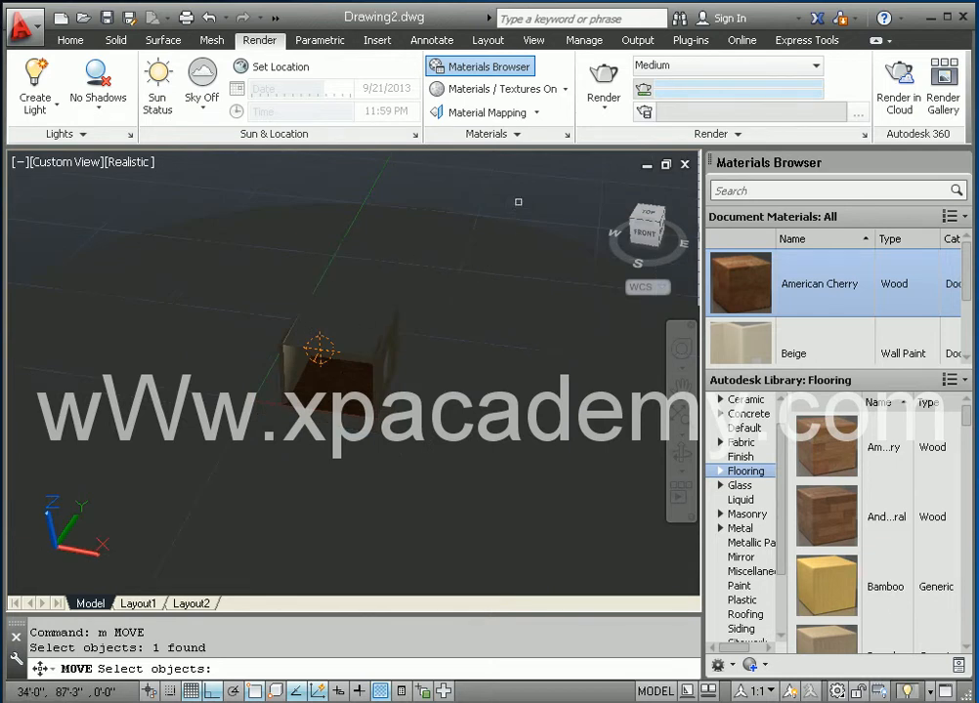
key("Return")
left_click(552, 206)
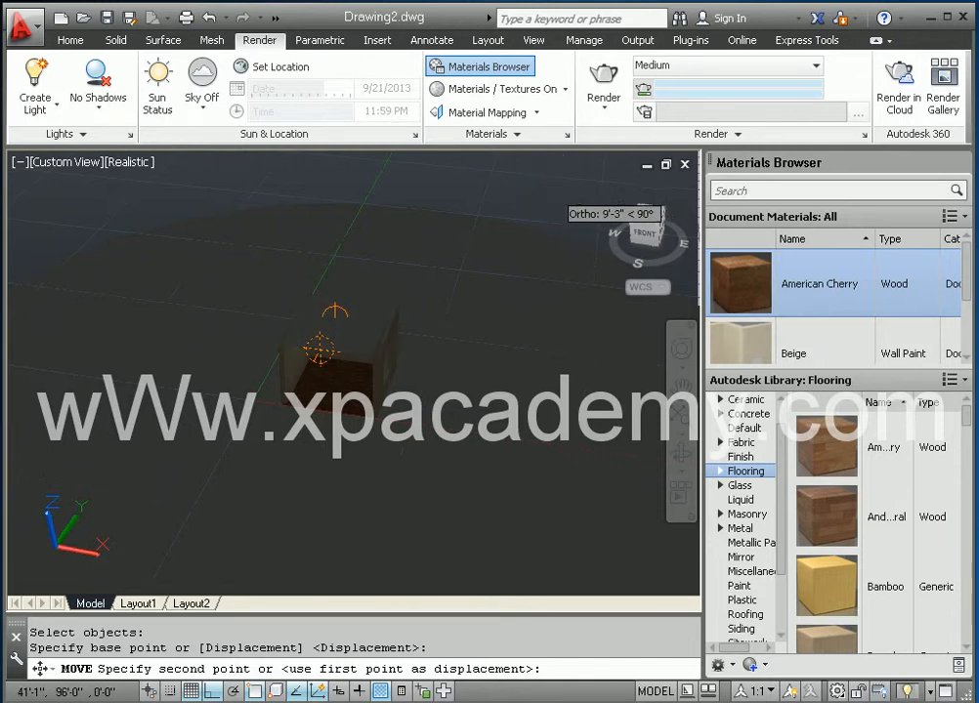
left_click(560, 198)
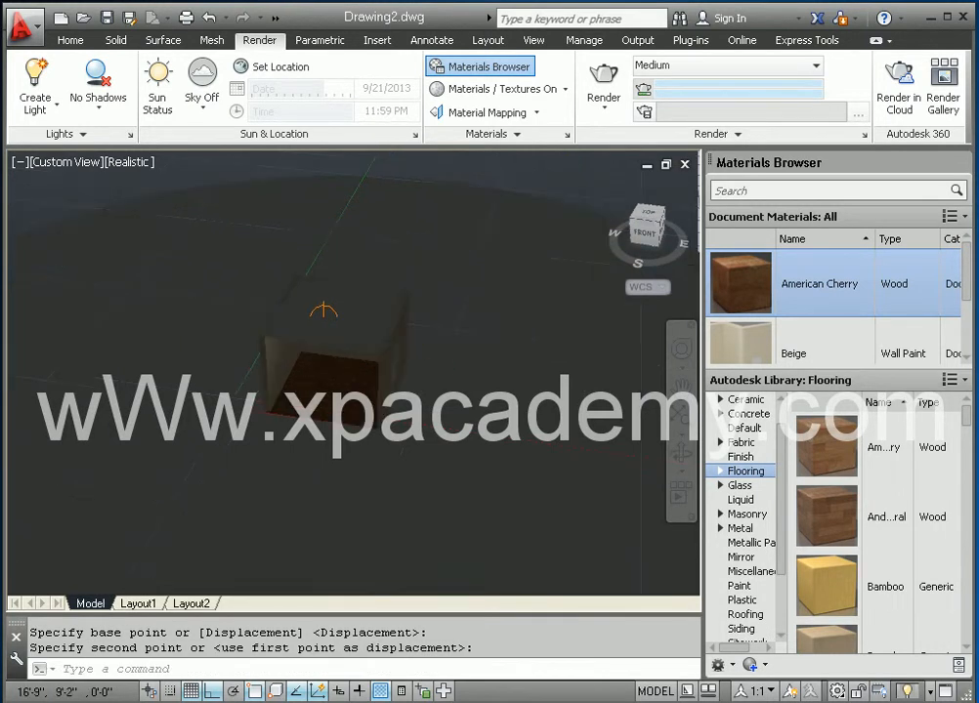
Render the room at the Medium preset from a closer front view.
middle_click_drag(352, 345, 382, 274, "shift")
scroll(342, 300, "up", 2)
middle_click_drag(336, 326, 361, 352, "shift")
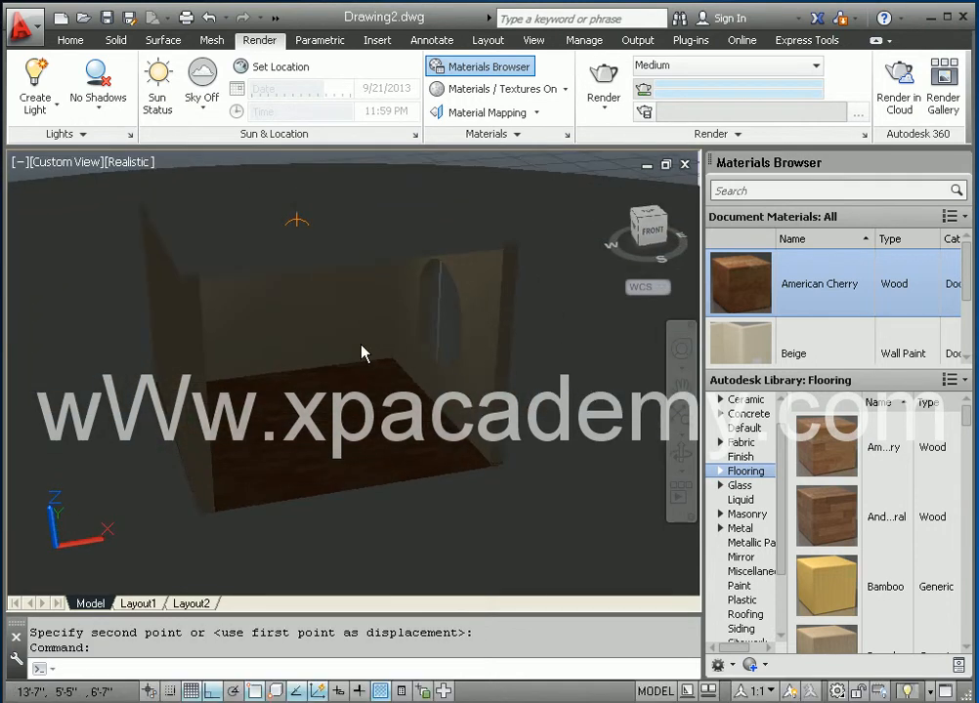
scroll(361, 340, "up", 2)
middle_click_drag(322, 384, 271, 450)
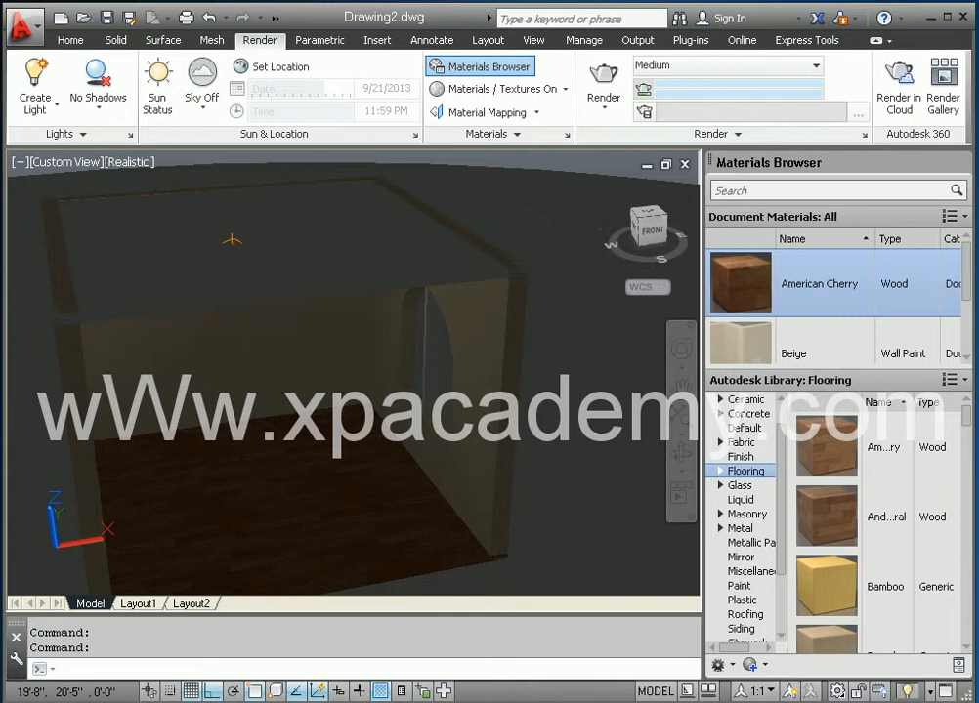
left_click(604, 86)
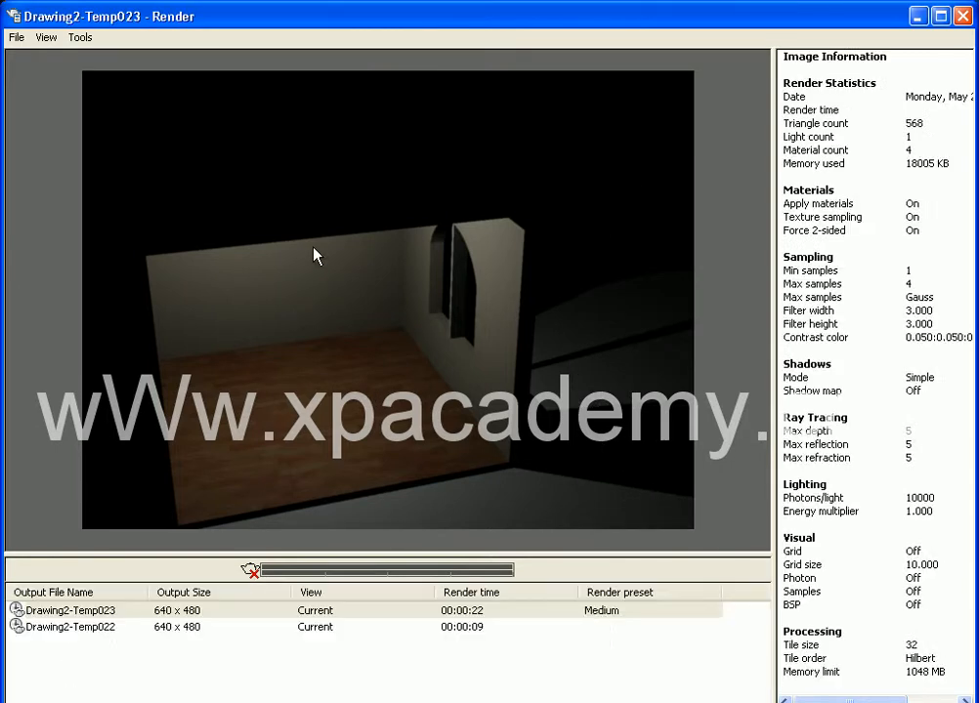
Compare the default-lighting render and the first point-light render with the newest one, and close the render window.
left_click(83, 650)
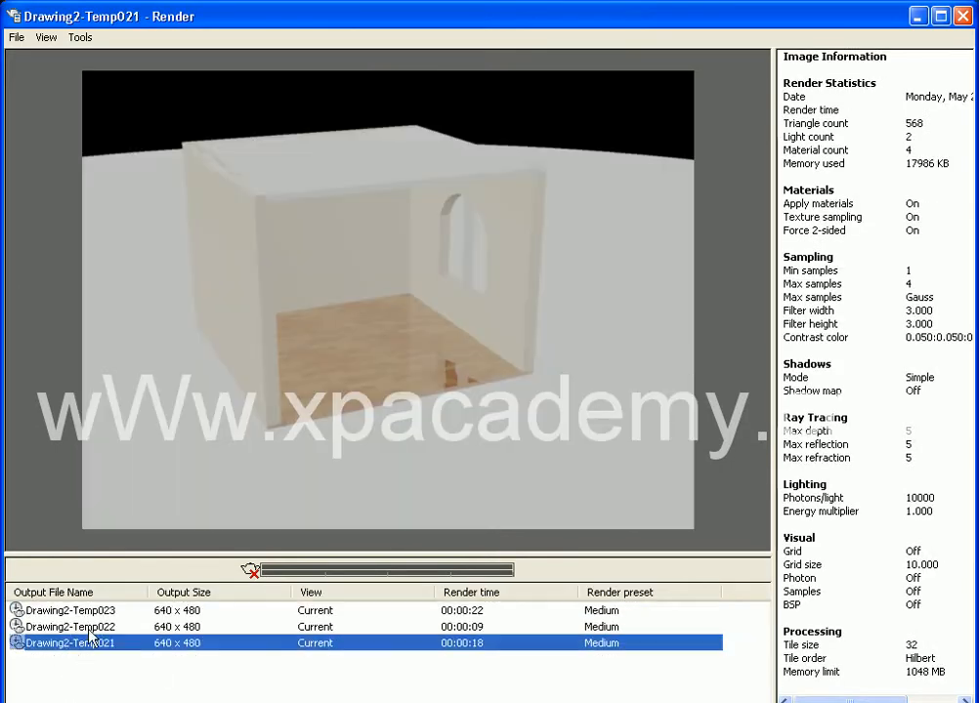
left_click(88, 628)
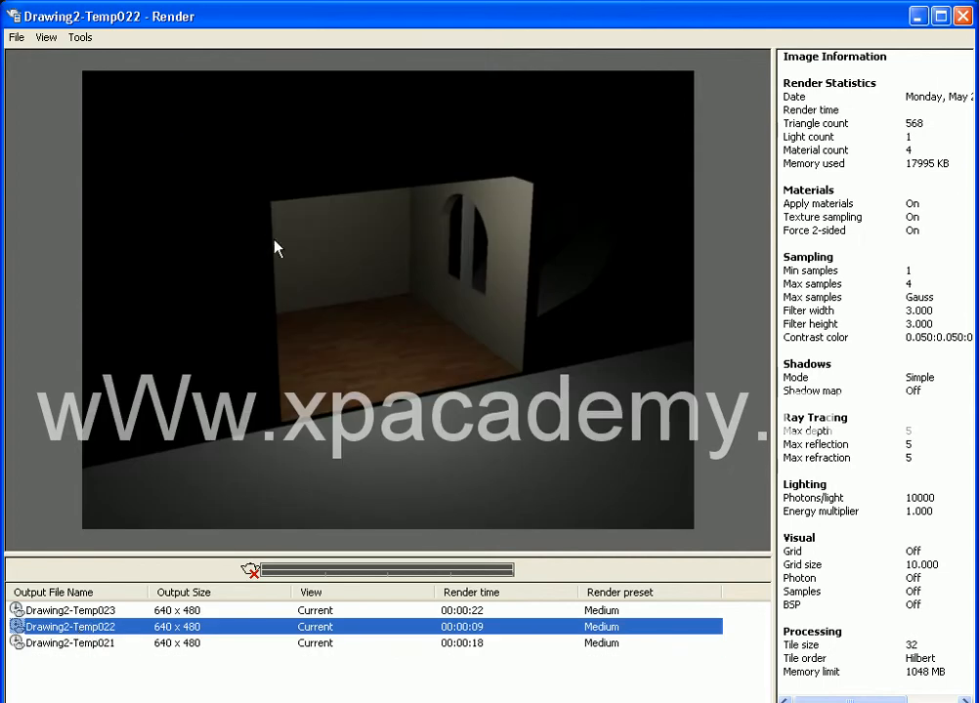
left_click(103, 612)
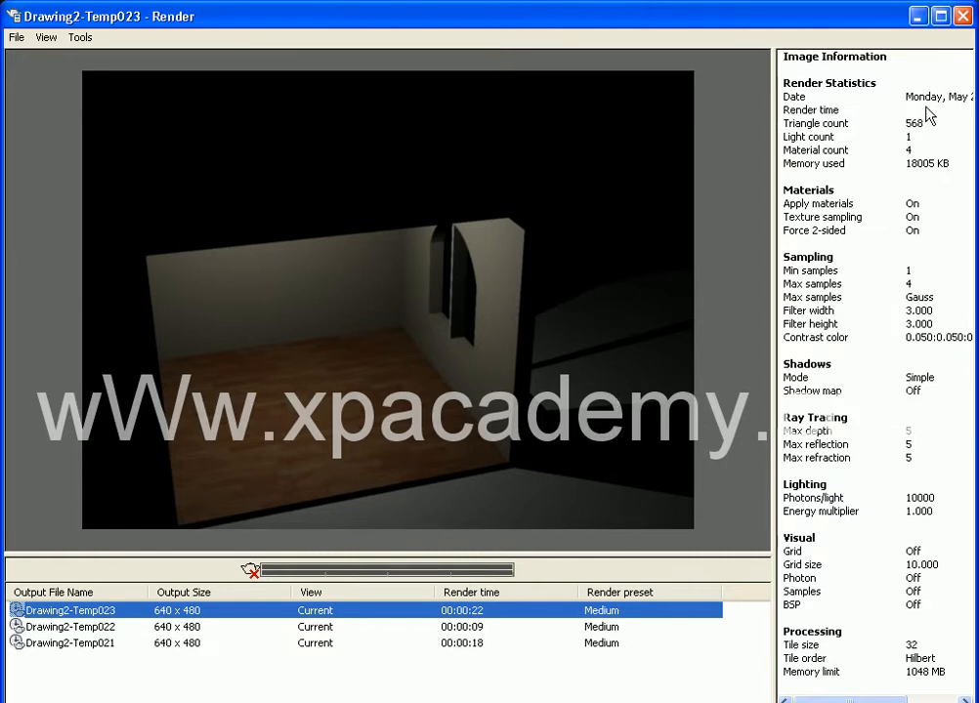
left_click(961, 19)
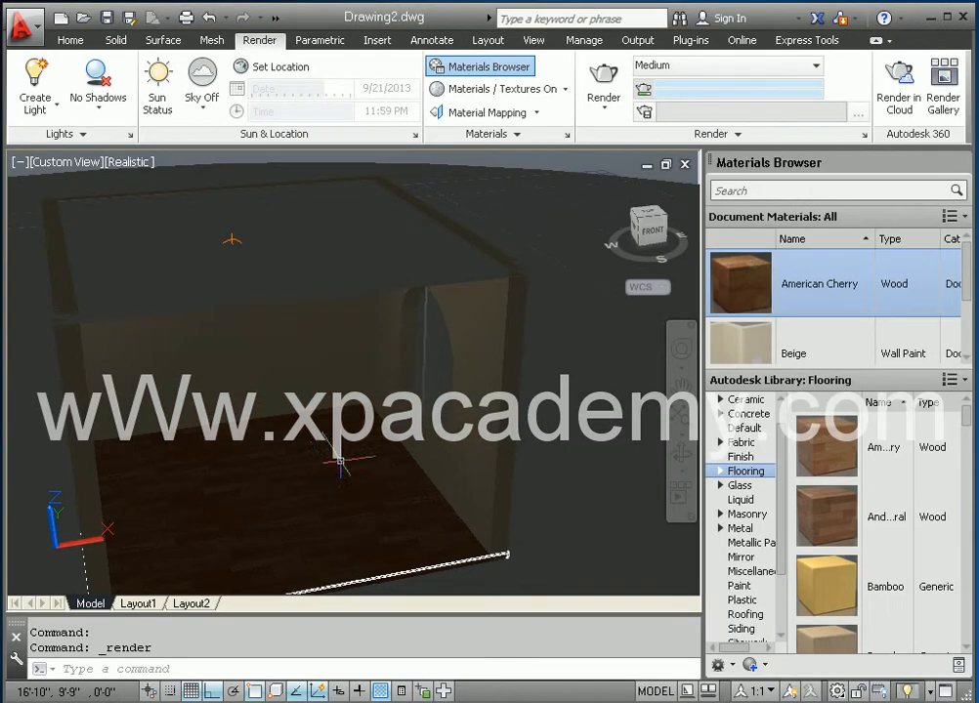
Render the room's interior from a low view looking up at the ceiling and the arched window.
middle_click_drag(340, 455, 417, 391, "shift")
scroll(274, 308, "up", 3)
middle_click_drag(330, 308, 409, 368, "shift")
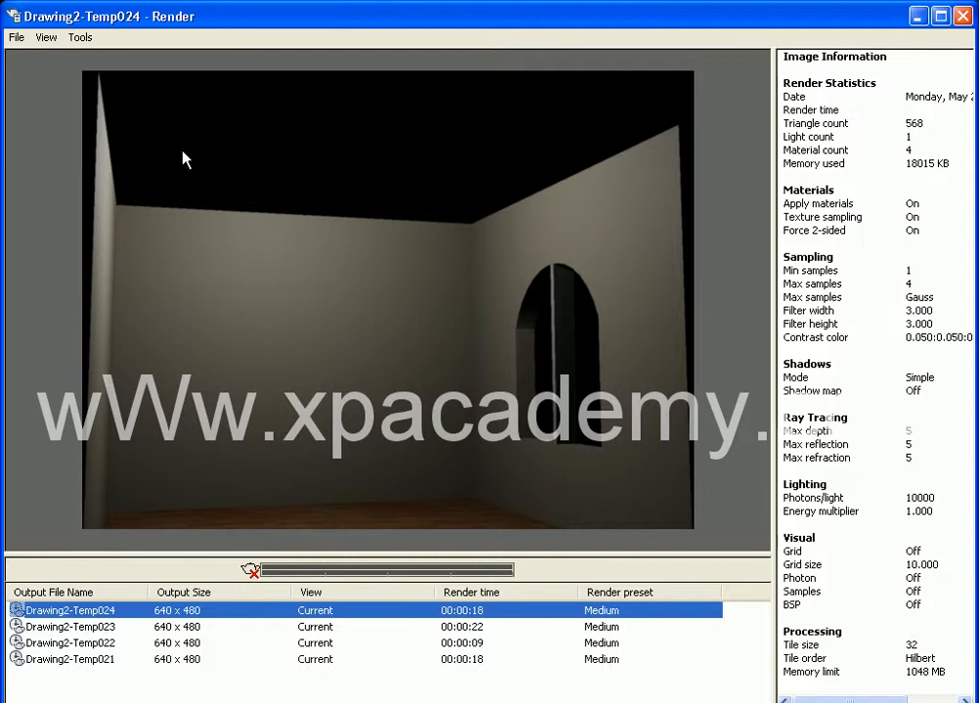
left_click(963, 18)
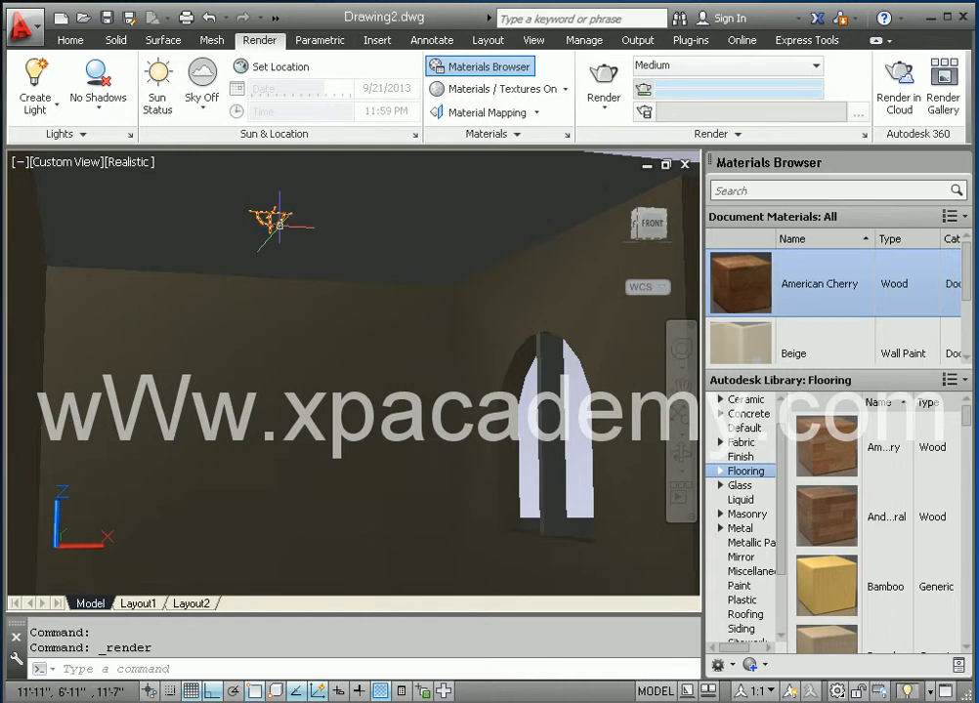
Lower the point light along Z to about 10'-8", just below the ceiling, and render the interior.
left_click(278, 225)
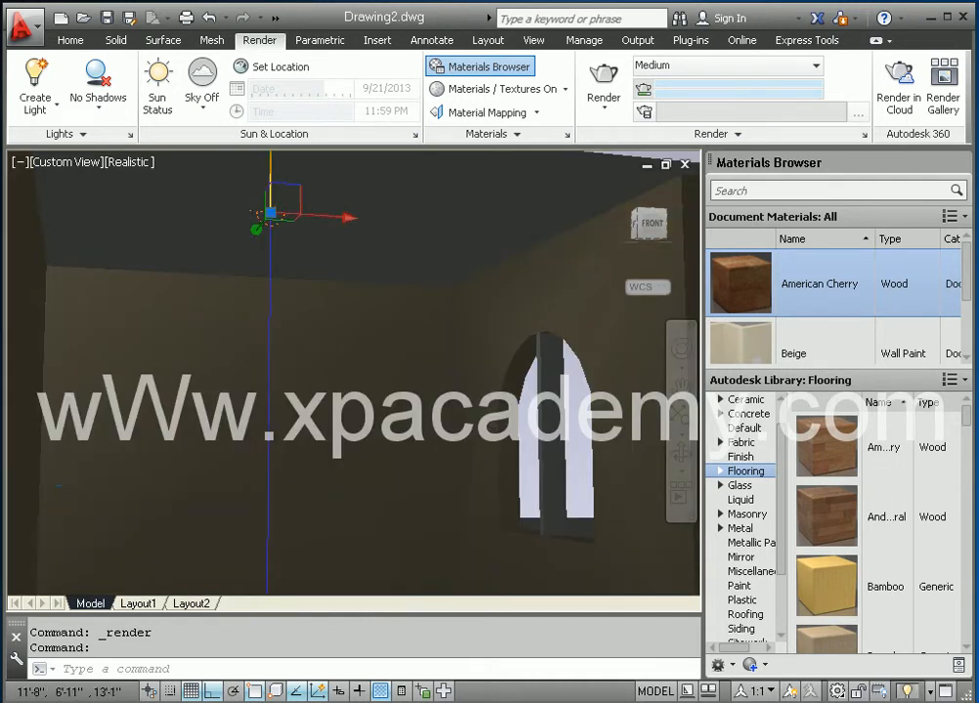
left_click(271, 207)
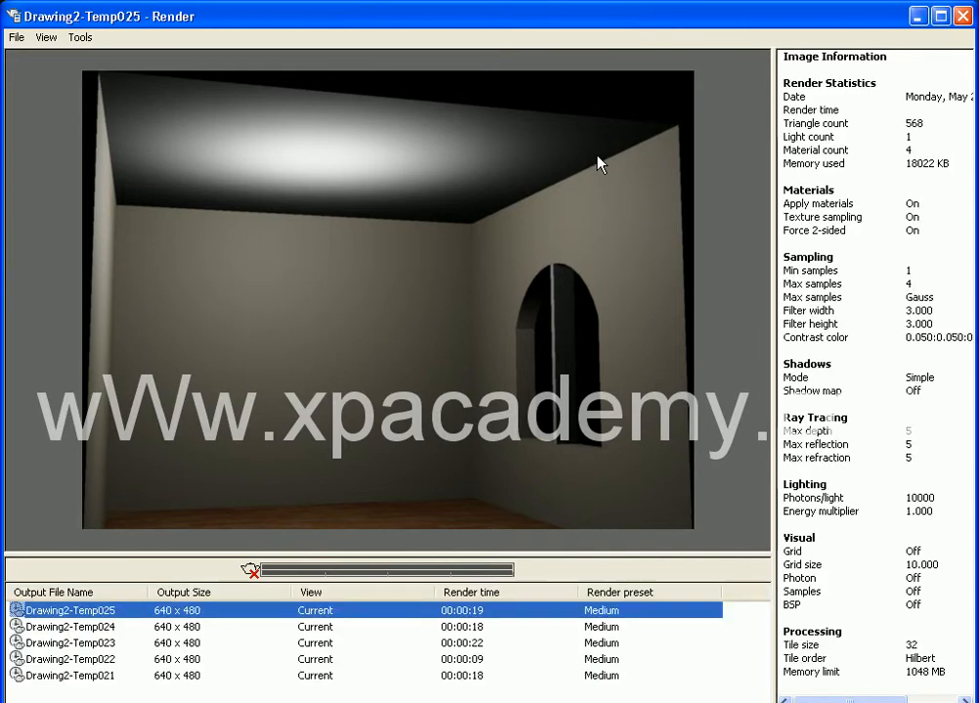
left_click(963, 16)
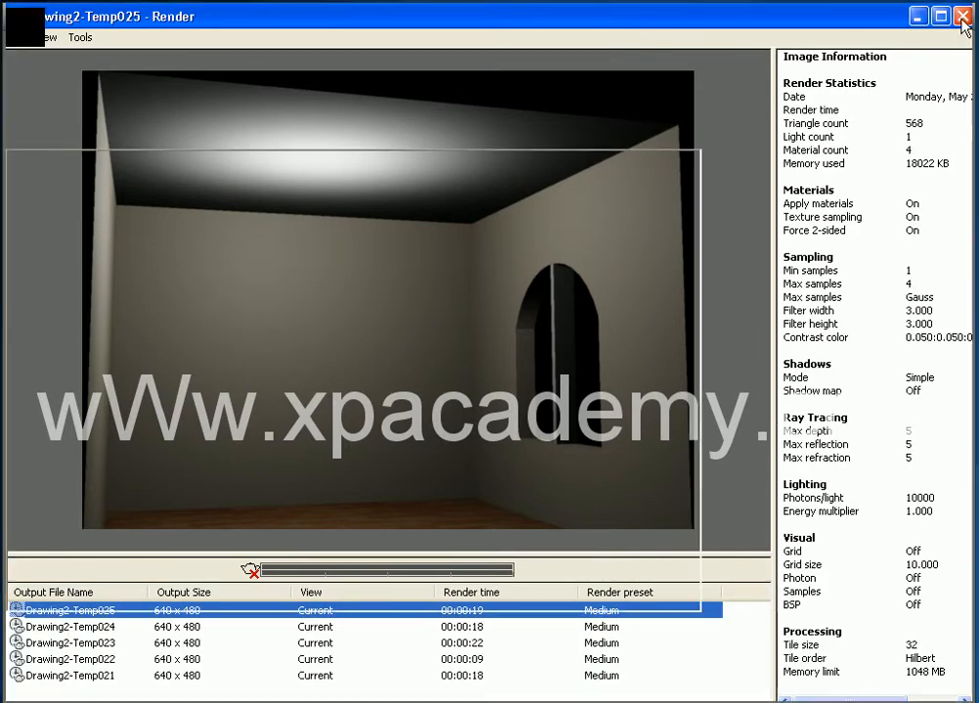
Render the interior from a slightly higher angle that takes in the wood floor, back wall and arched window.
middle_click_drag(366, 340, 362, 380, "shift")
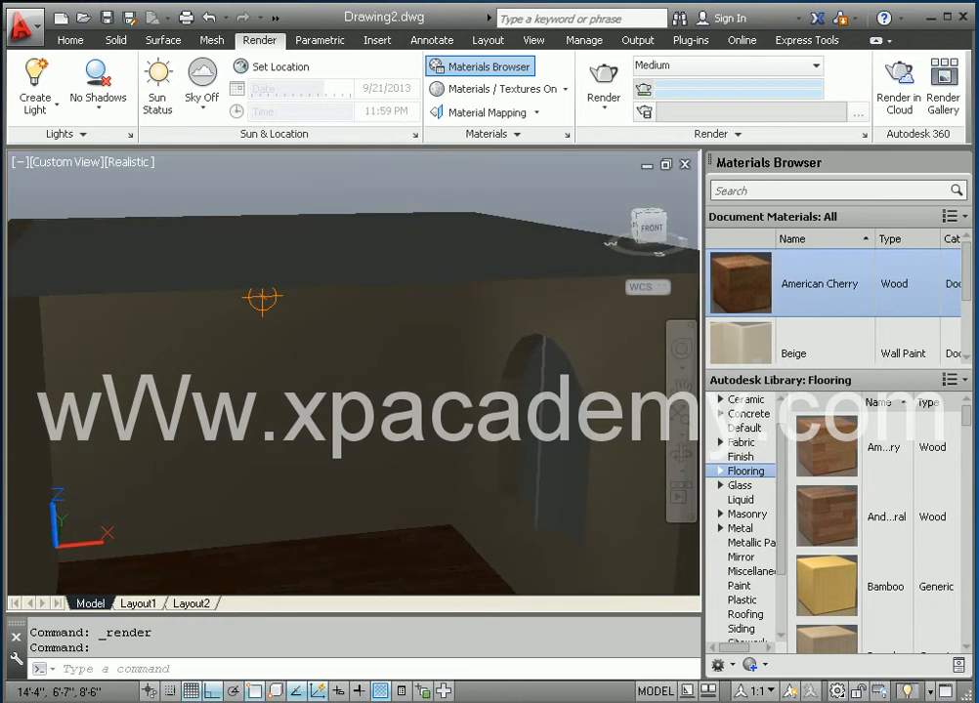
middle_click_drag(389, 323, 388, 284, "shift")
left_click(598, 78)
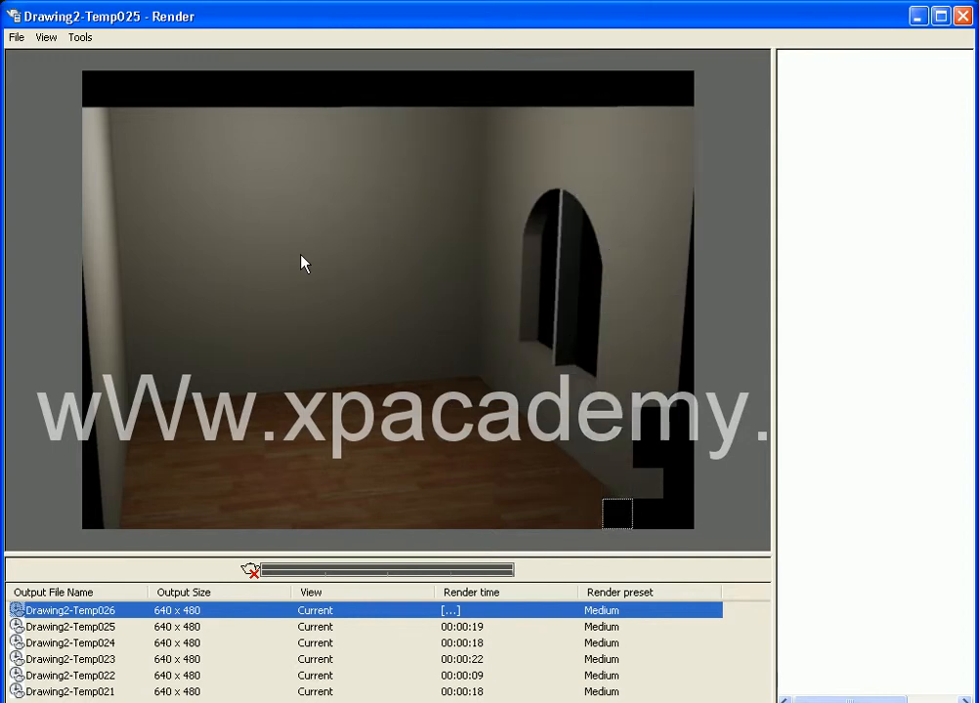
left_click(962, 19)
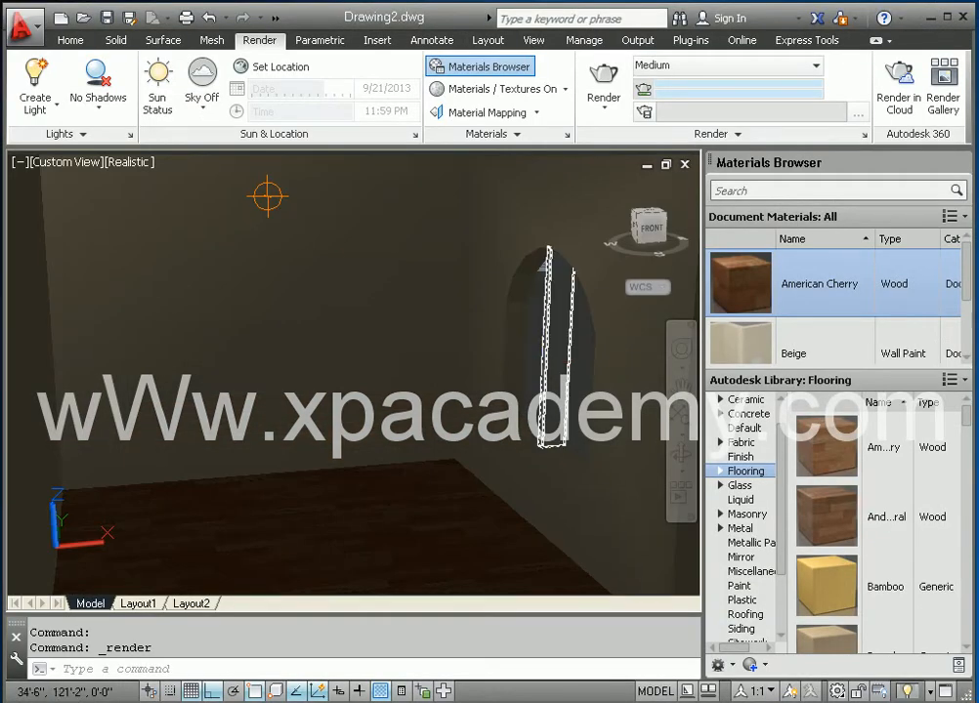
Set the point light's intensity factor to 2 in its properties and render the interior again.
left_click(275, 208)
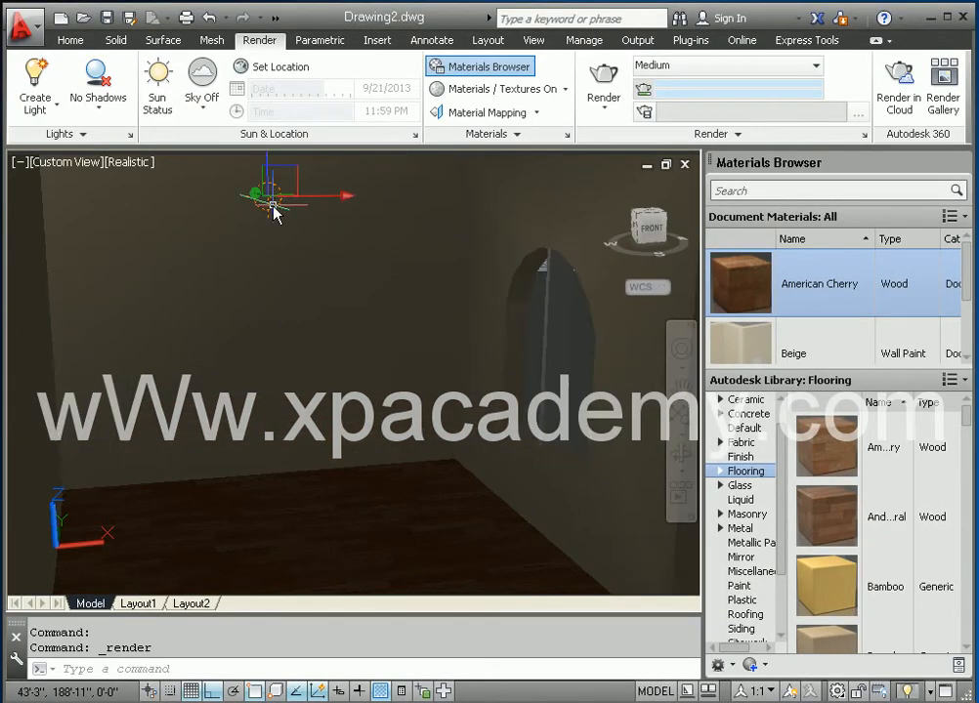
right_click(273, 205)
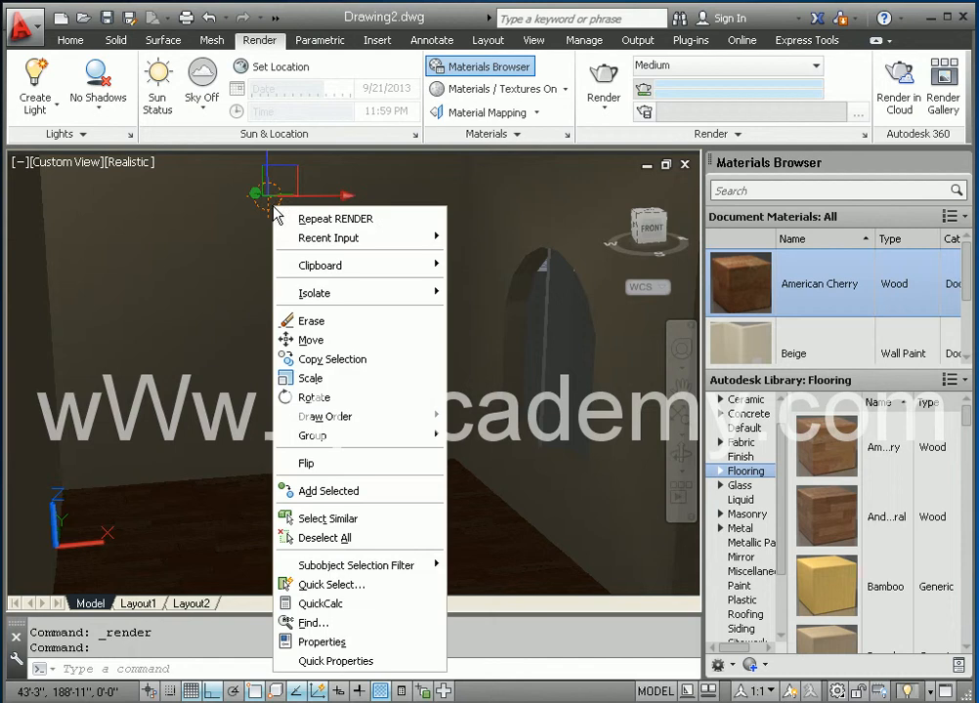
left_click(325, 642)
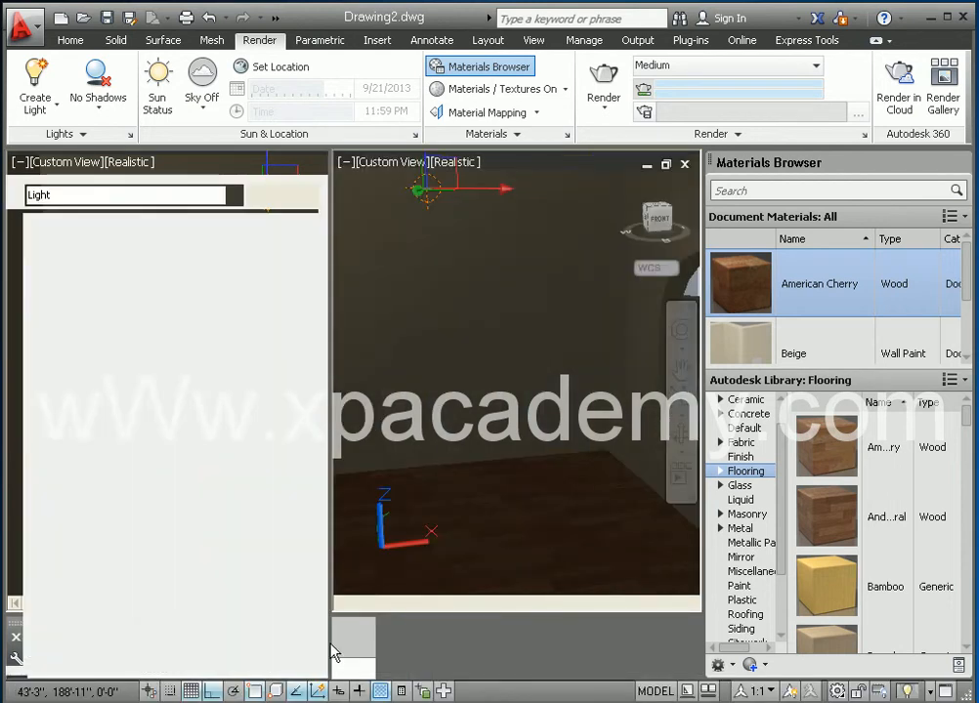
left_click_drag(159, 168, 303, 191)
left_click_drag(246, 158, 240, 168)
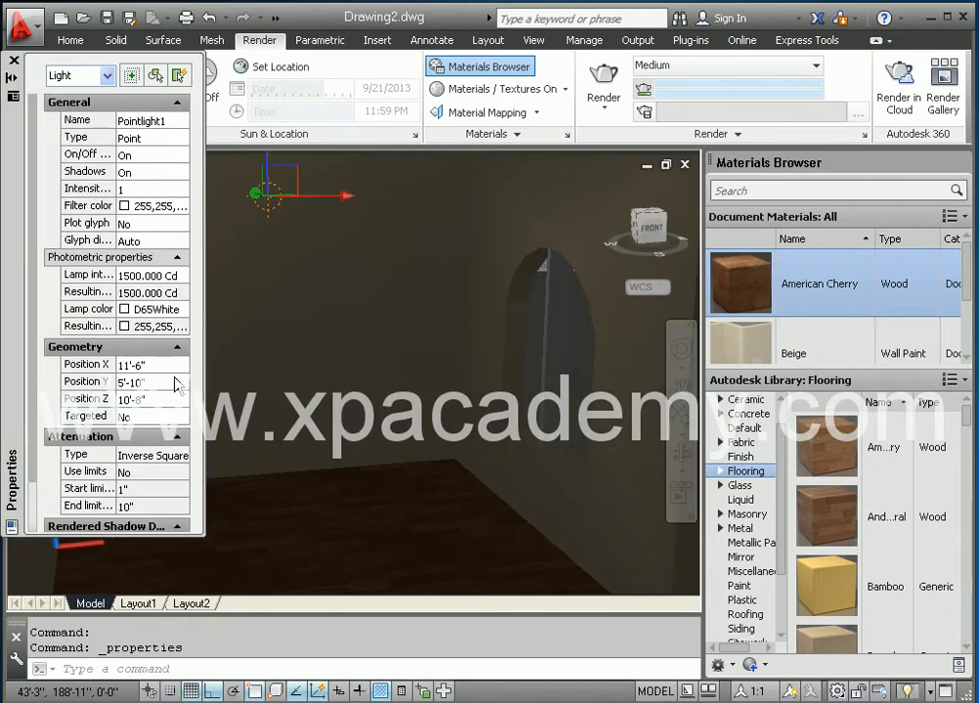
left_click(130, 189)
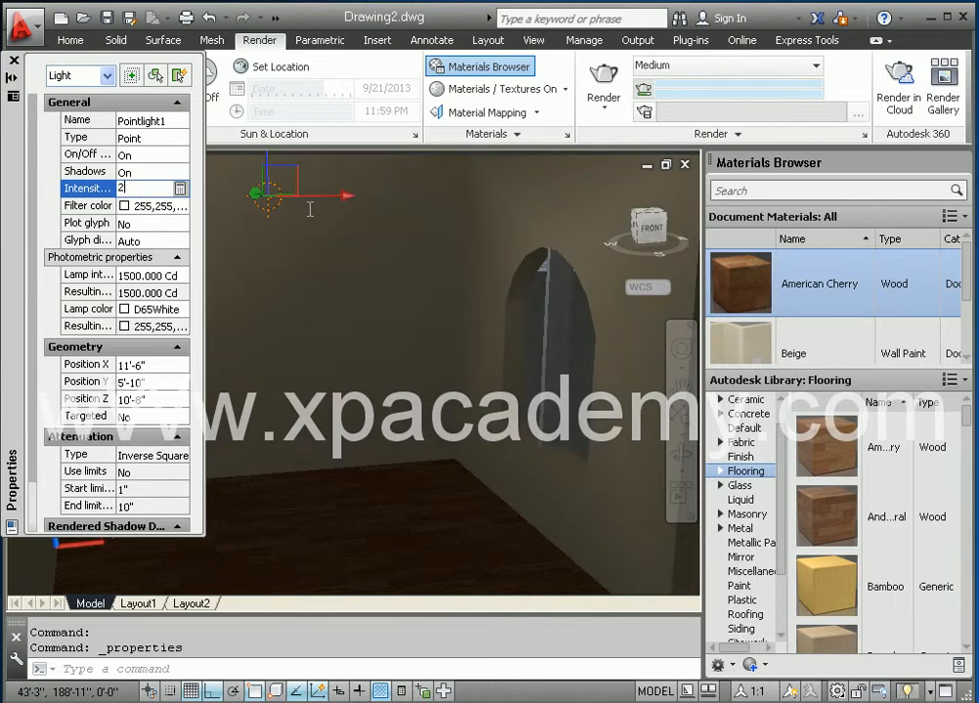
key("Return")
left_click(601, 80)
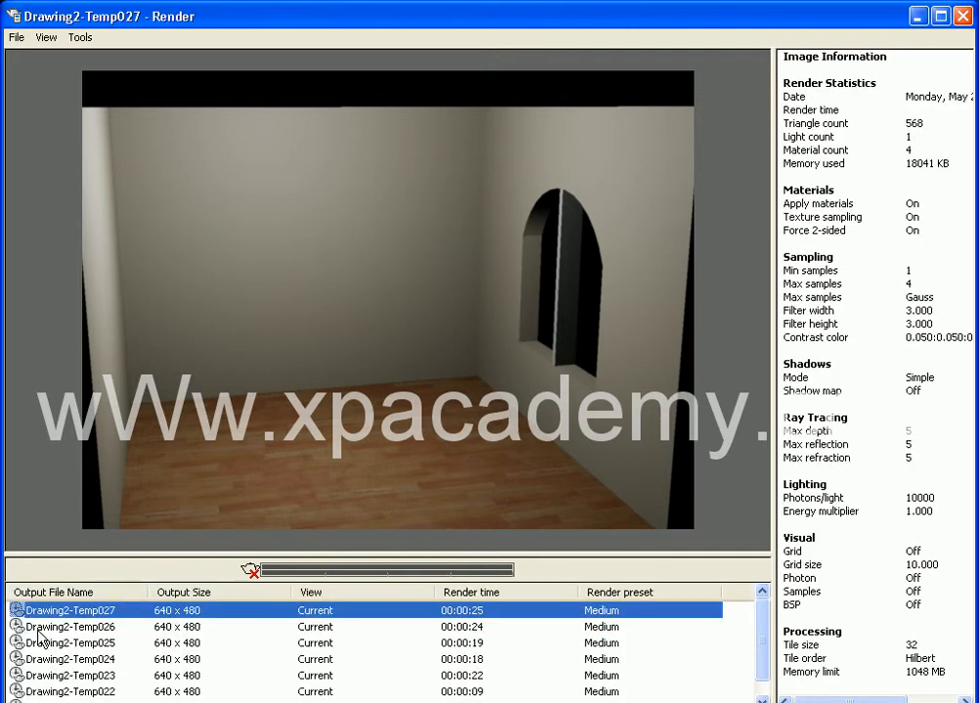
Compare the previous render, Drawing2-Temp026, with the latest one, Drawing2-Temp027, in the render history and close the render window.
left_click(48, 631)
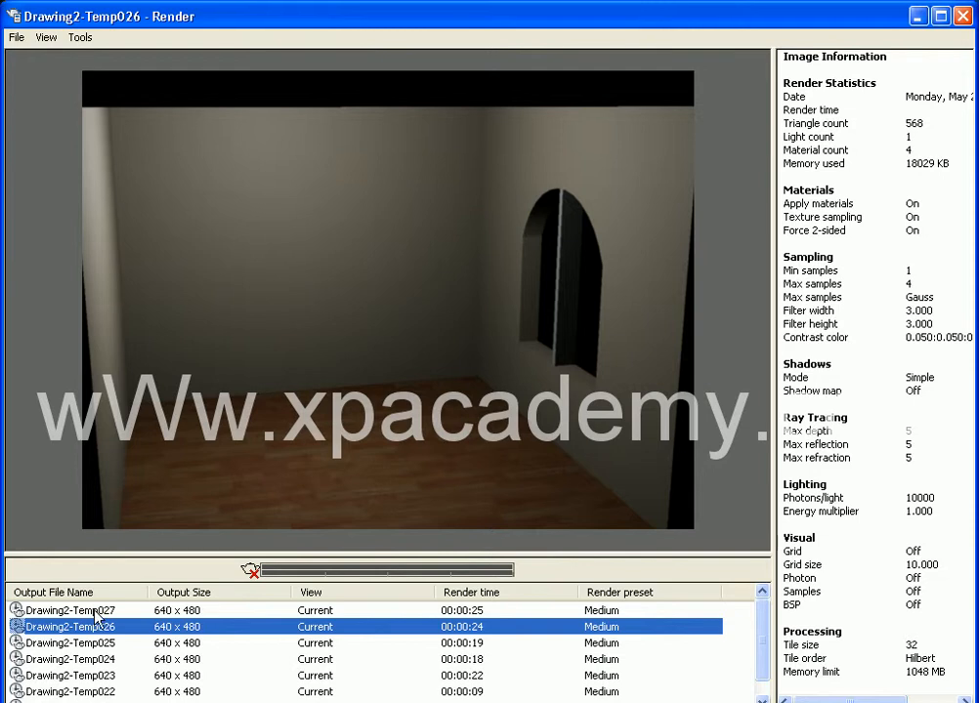
left_click(76, 612)
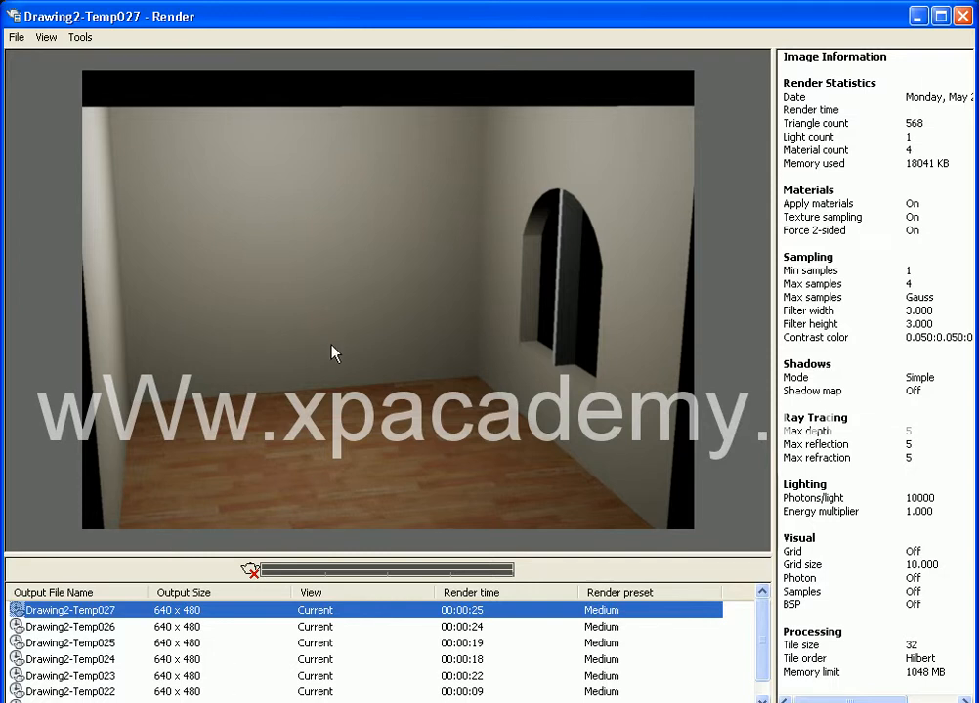
left_click(964, 16)
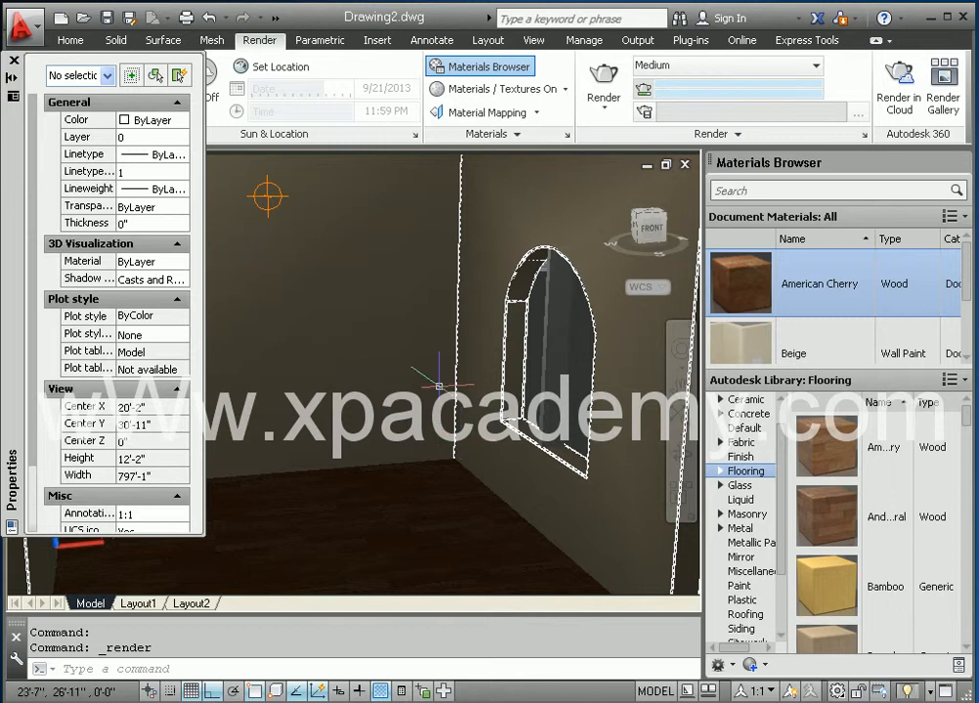
Render the room from farther back so its open front and the ground outside are in view.
scroll(295, 256, "down", 3)
middle_click_drag(458, 443, 414, 446)
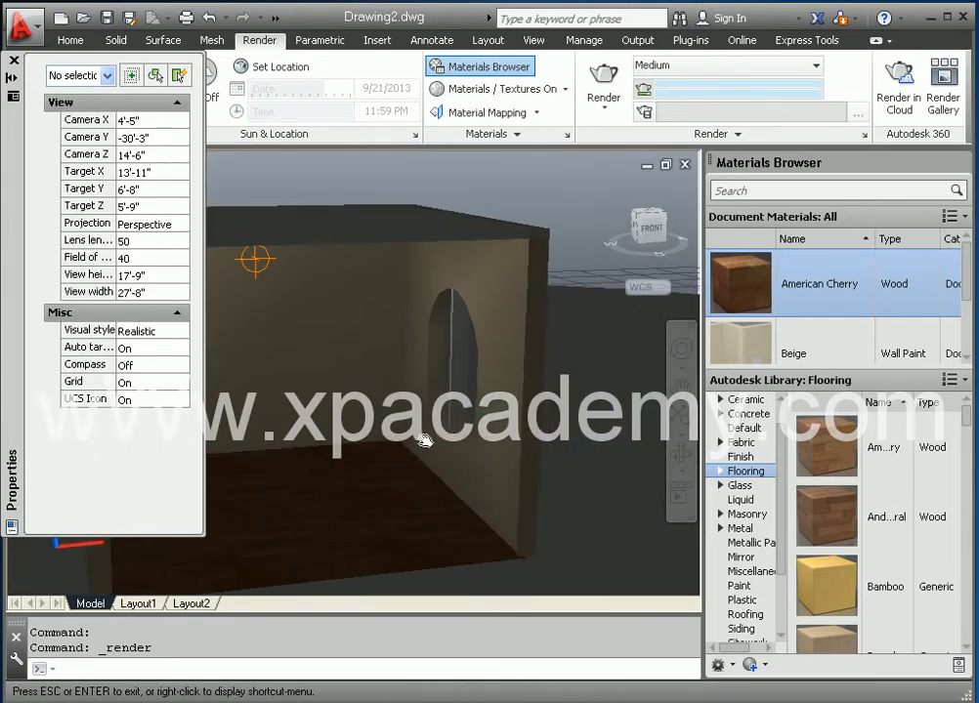
left_click(606, 88)
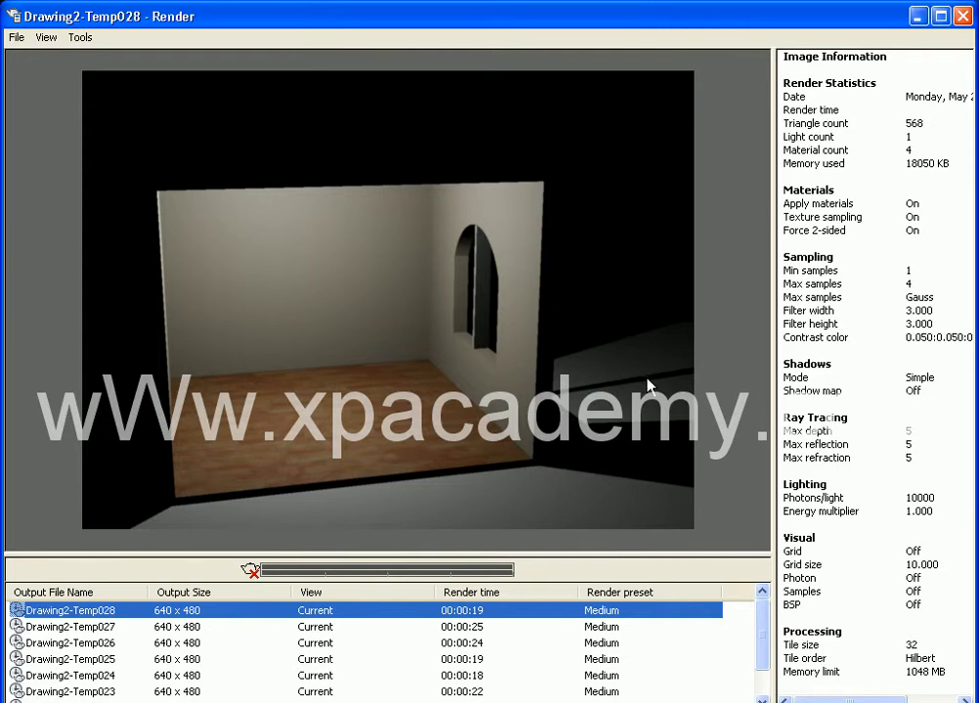
left_click(963, 18)
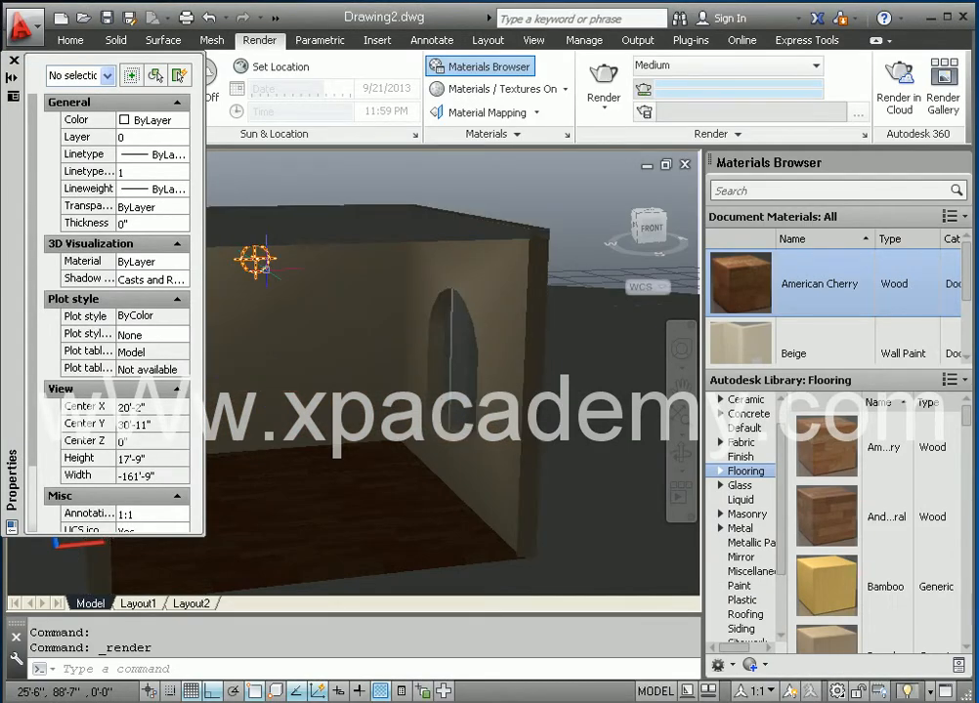
Turn off shadows in the point light's properties and render the room again.
left_click(256, 259)
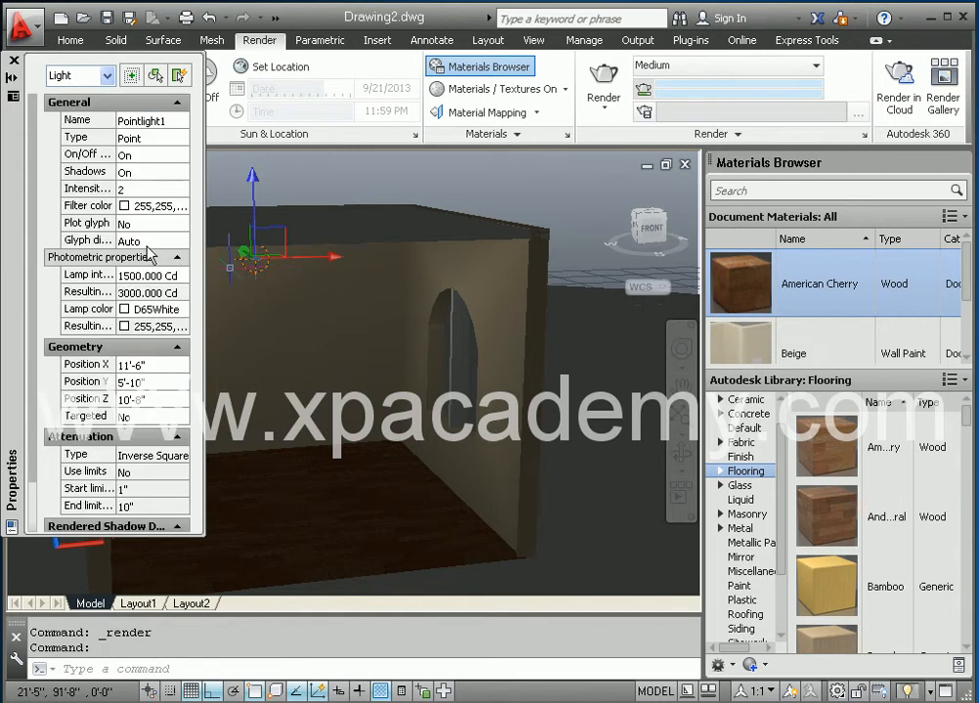
left_click(149, 172)
left_click(182, 173)
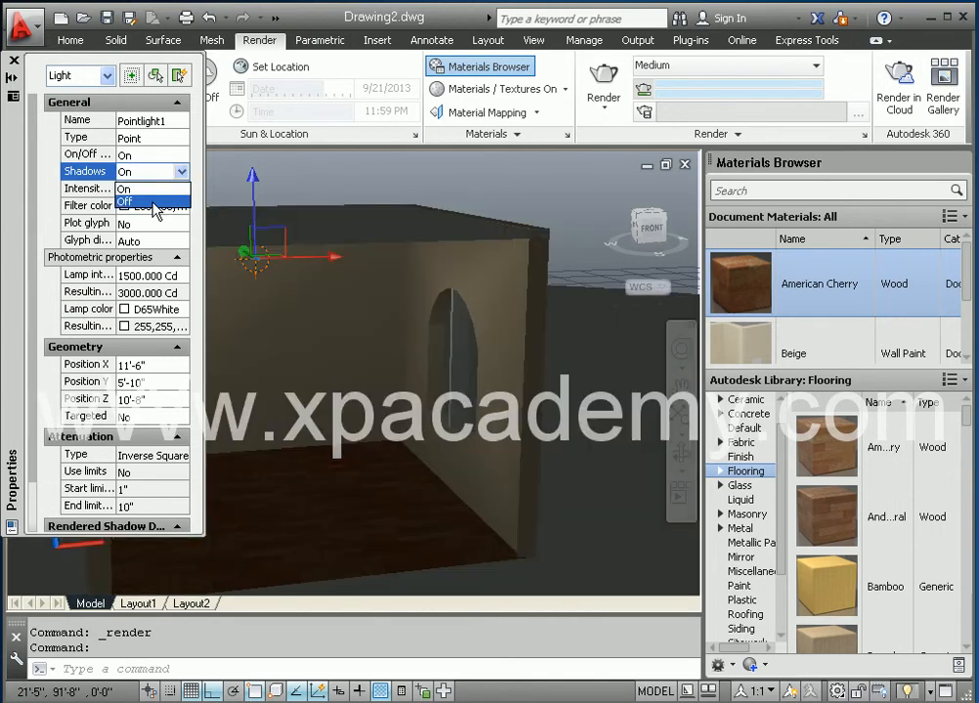
left_click(150, 202)
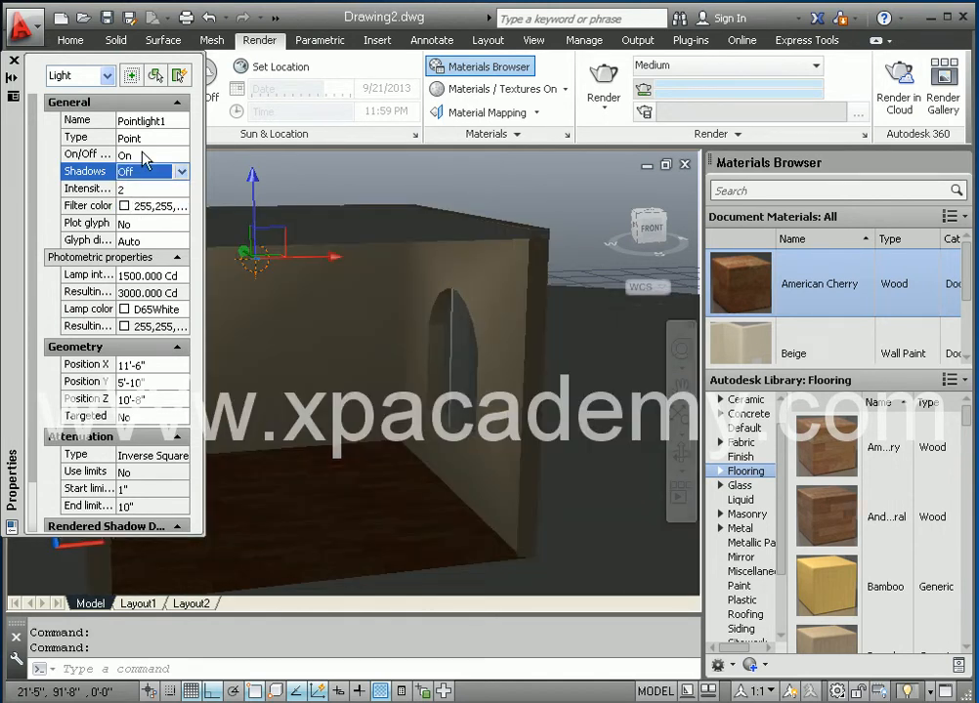
left_click(594, 76)
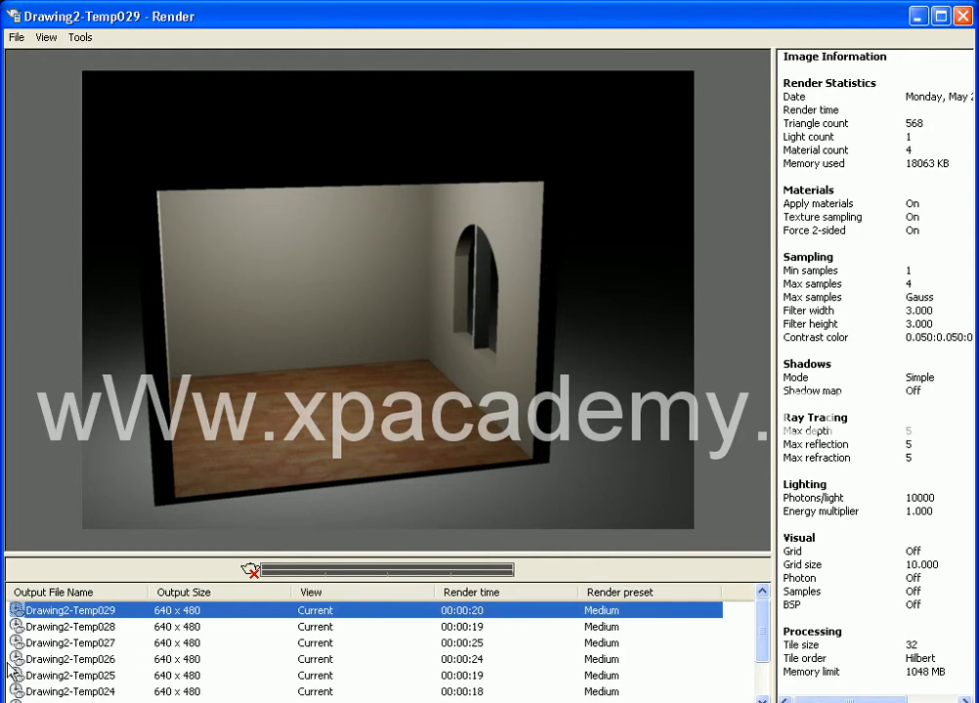
Compare the renders with and without shadows, Drawing2-Temp028 and Drawing2-Temp029, and put the render window away.
left_click(37, 627)
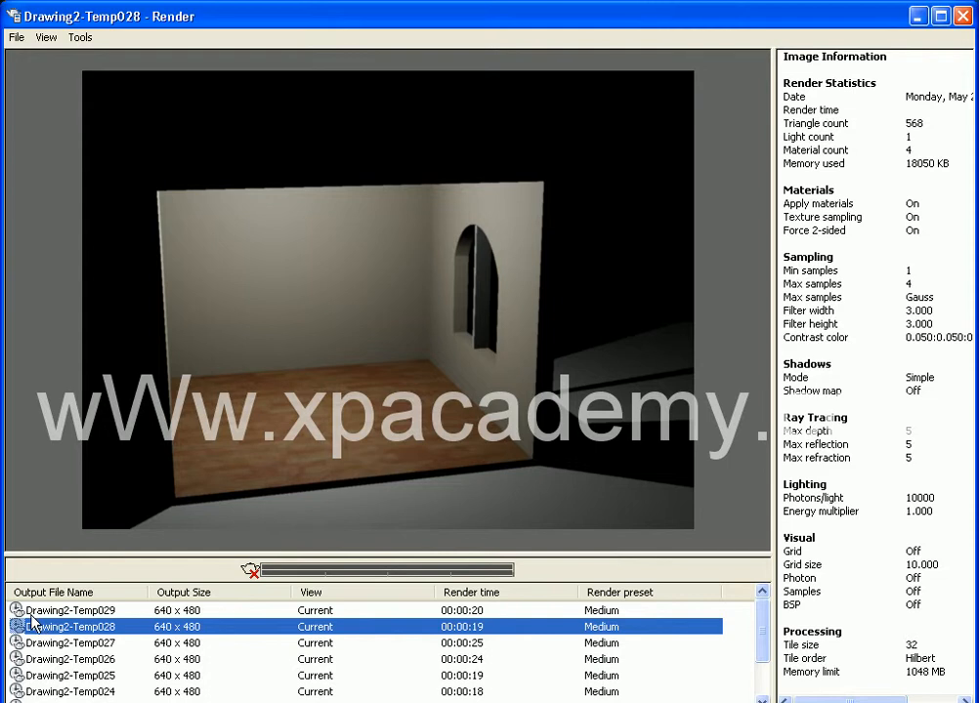
key("Up")
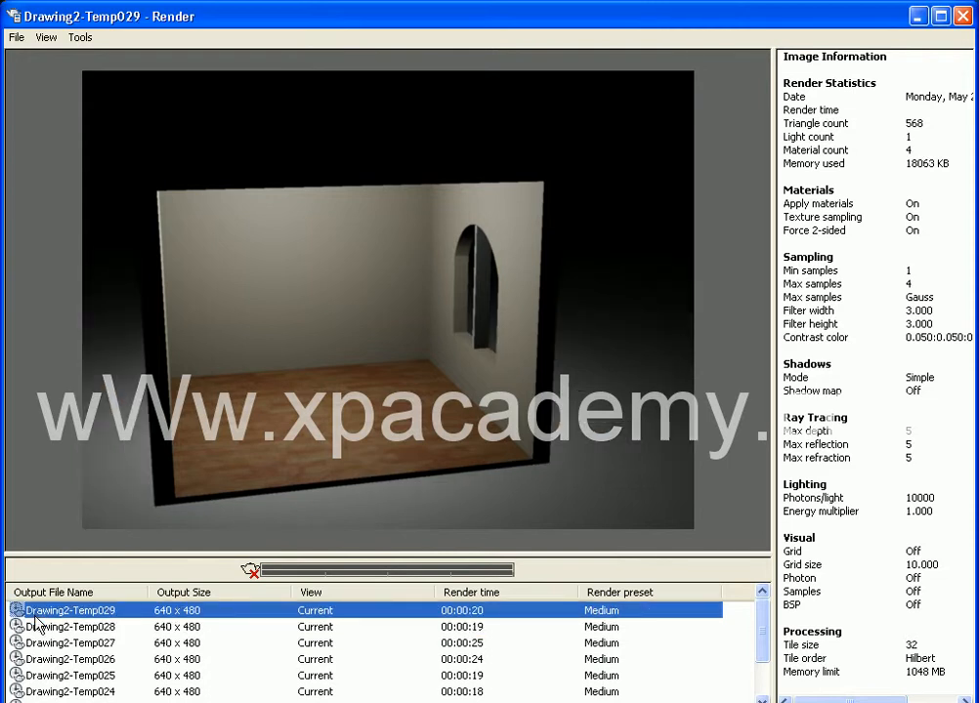
left_click(44, 634)
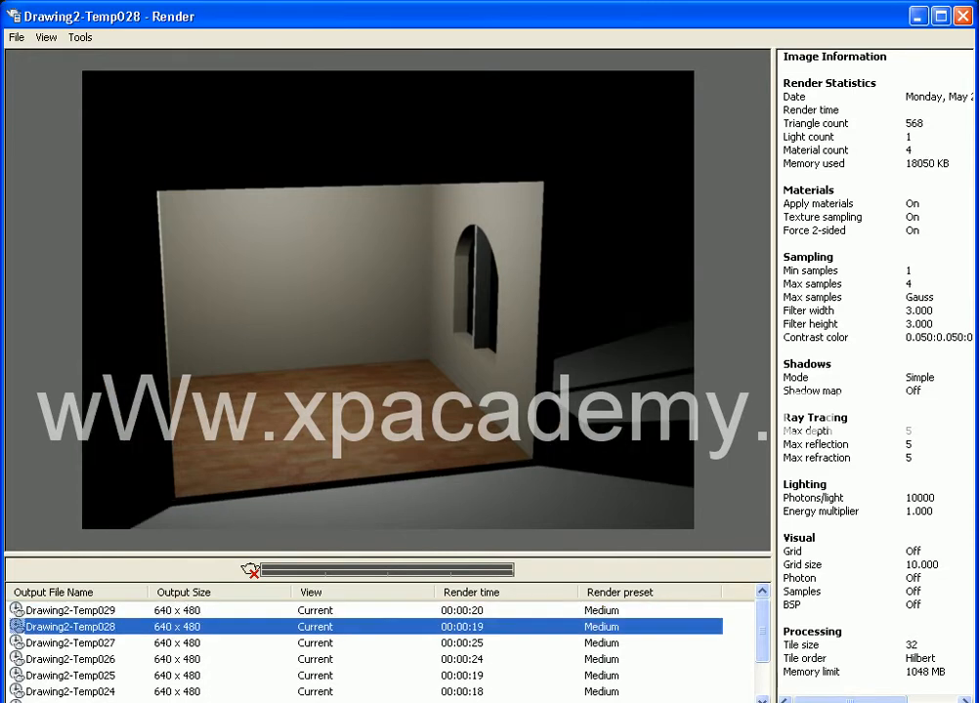
left_click(918, 20)
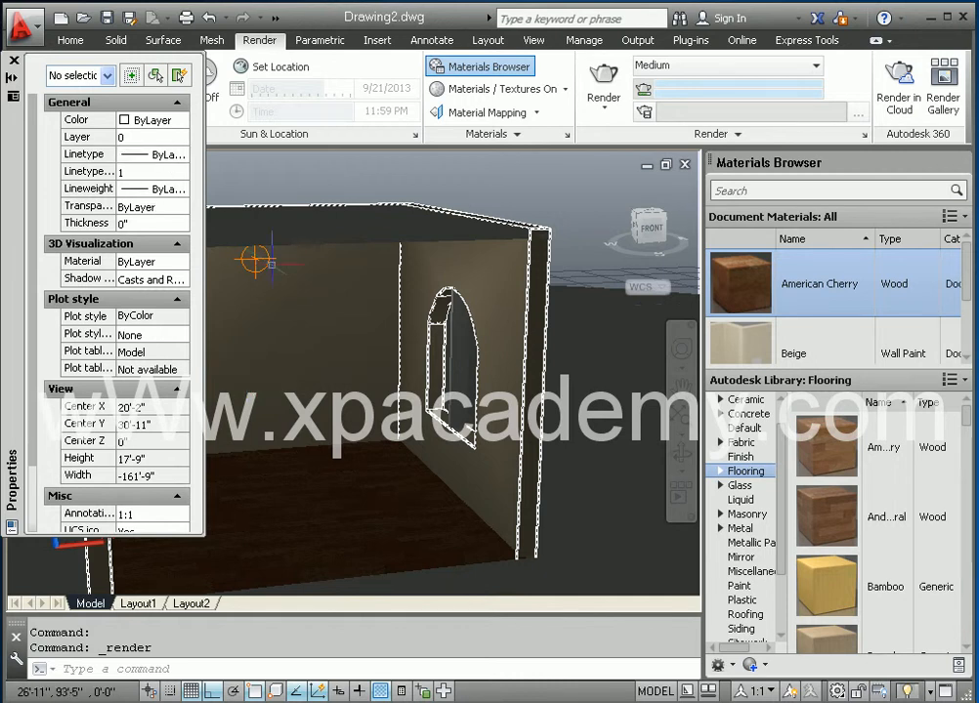
Turn the point light's shadows back on in its properties.
left_click(265, 265)
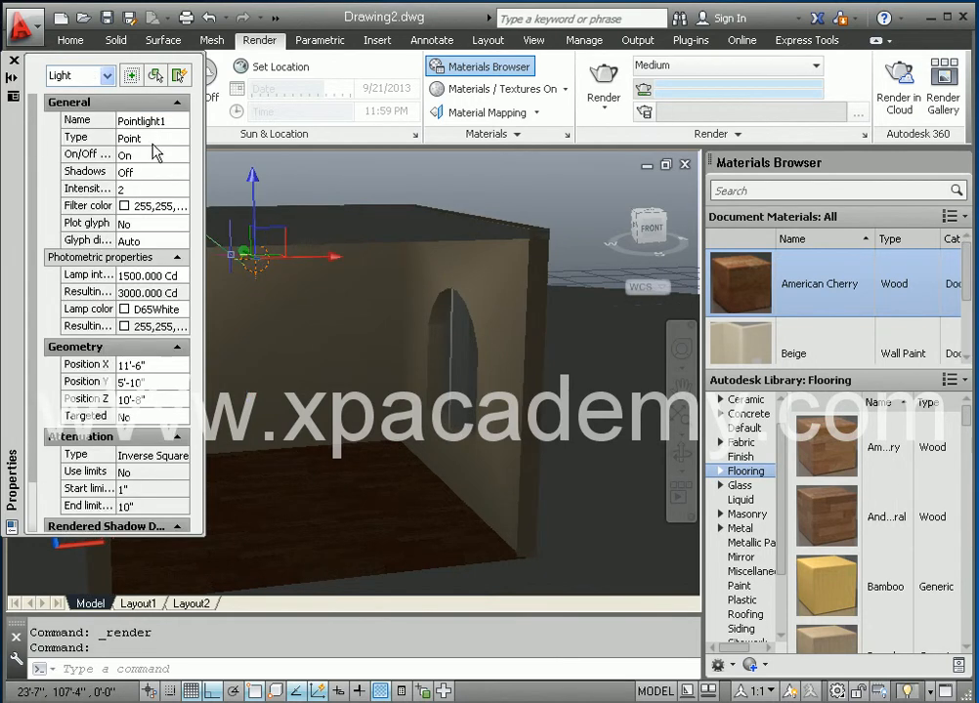
left_click(172, 174)
left_click(182, 171)
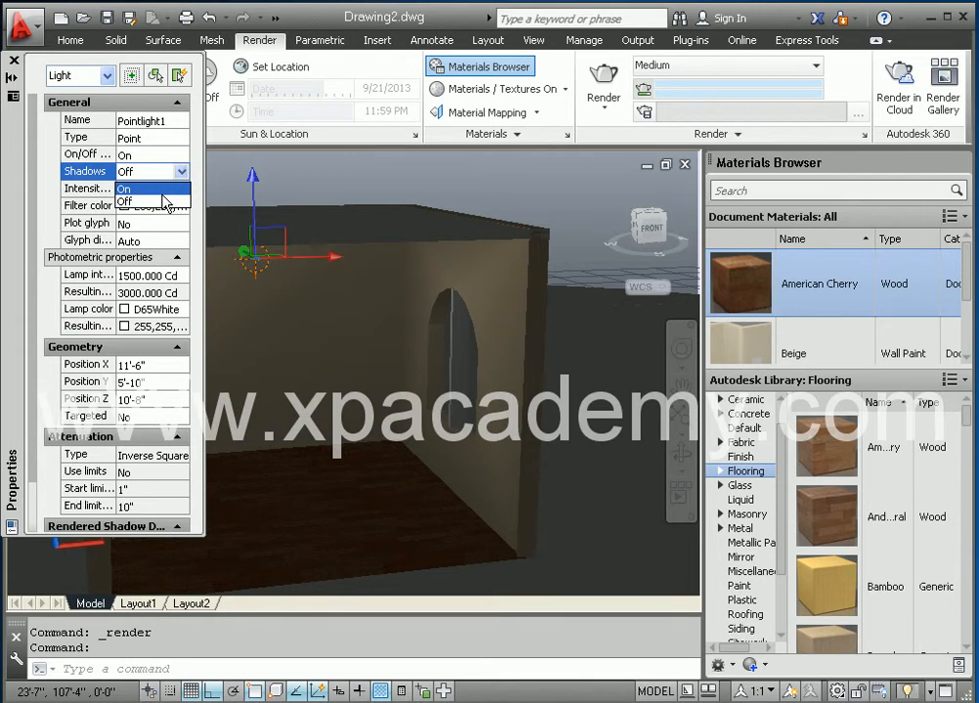
left_click(163, 193)
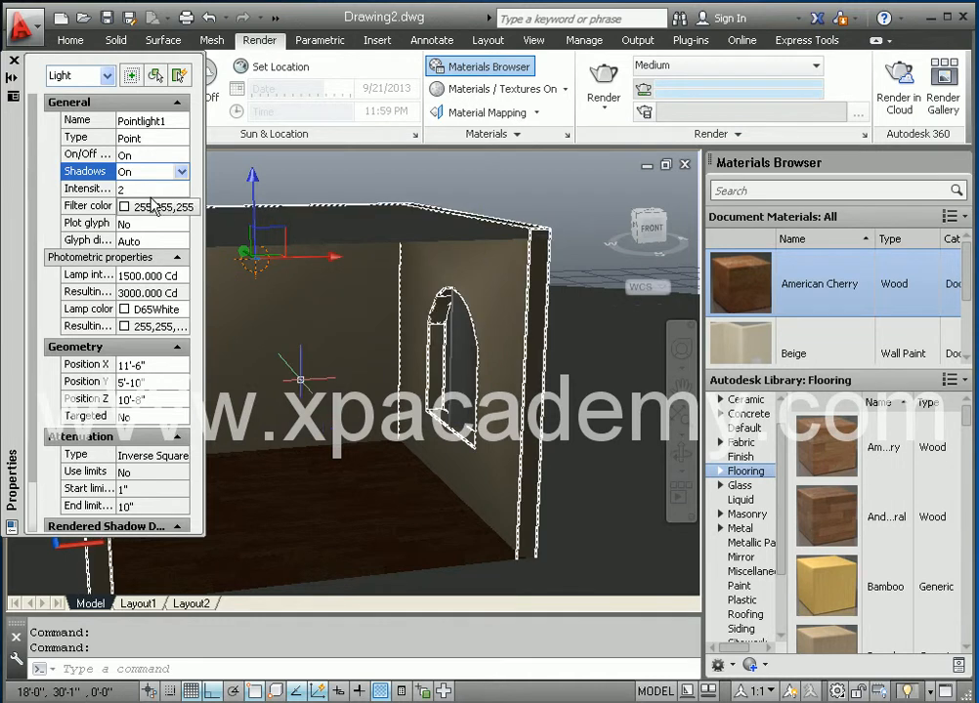
Set the point light's filter color to Red and render the room.
left_click(173, 211)
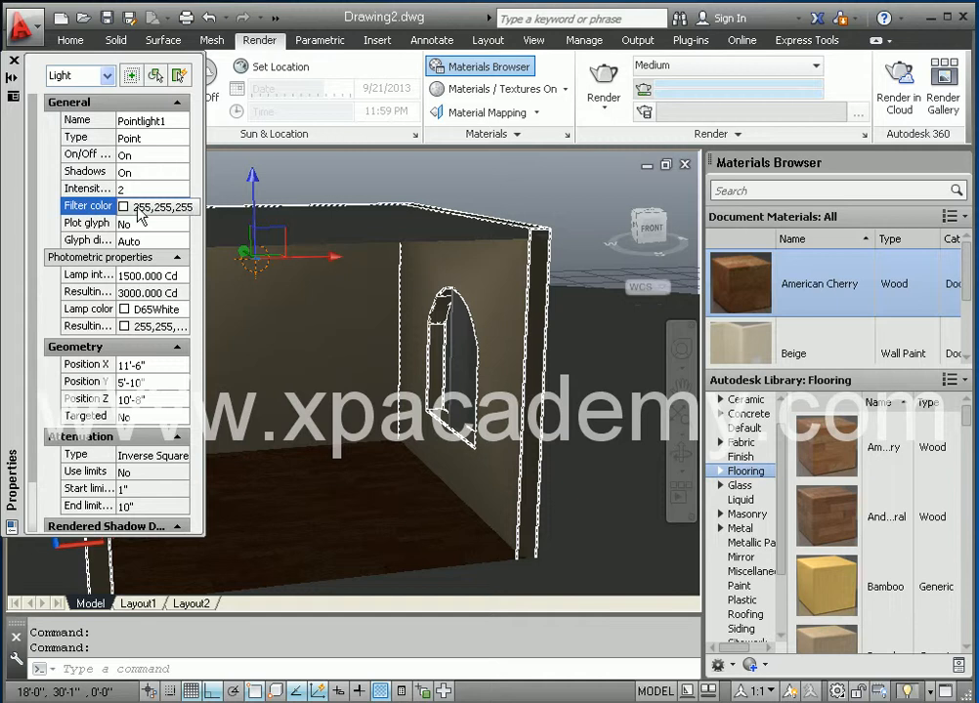
left_click(135, 209)
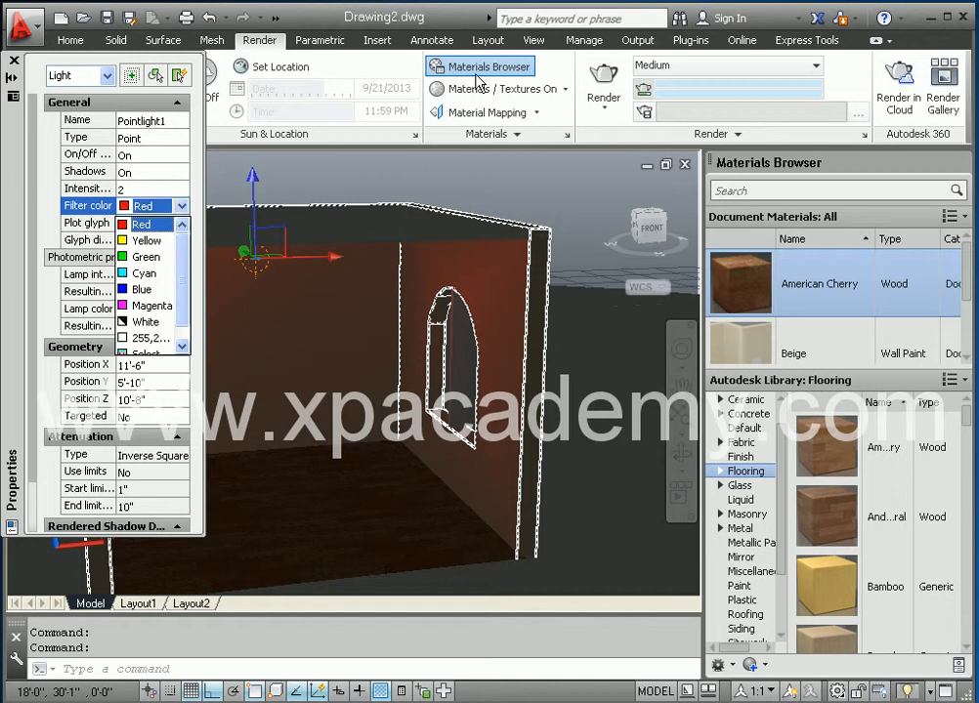
left_click(606, 82)
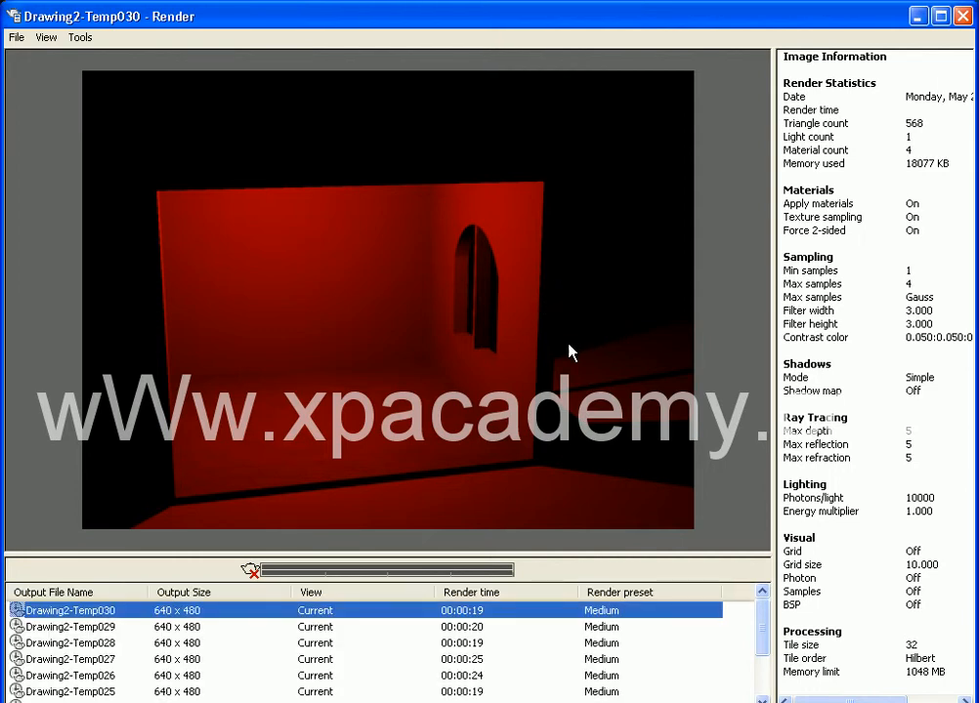
left_click(962, 17)
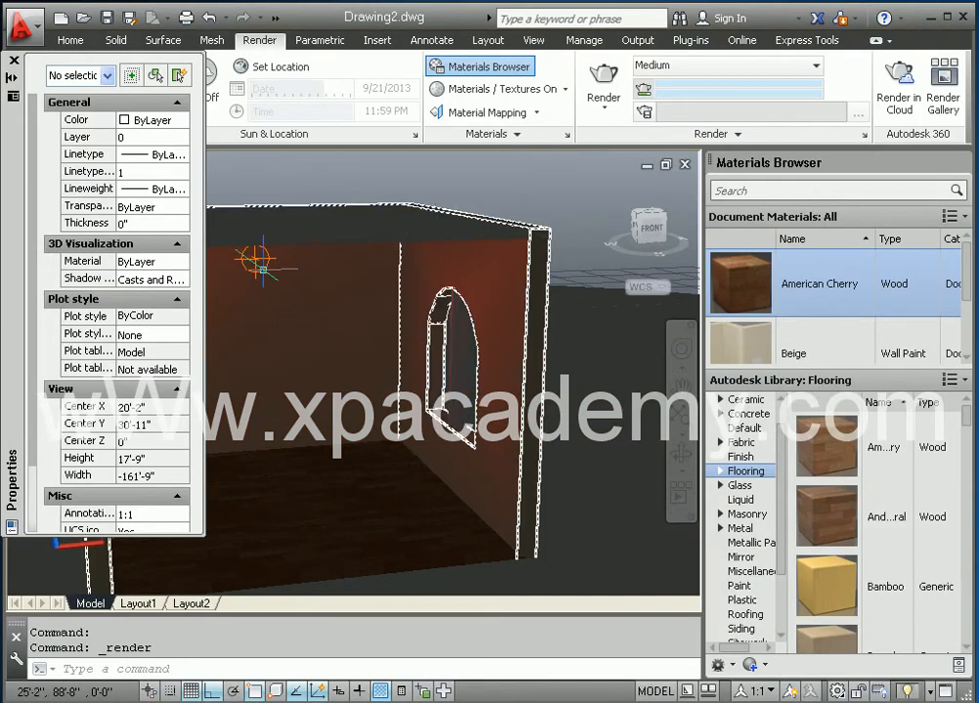
Set the point light's intensity factor to 1, close its properties, and render the room again.
left_click(255, 257)
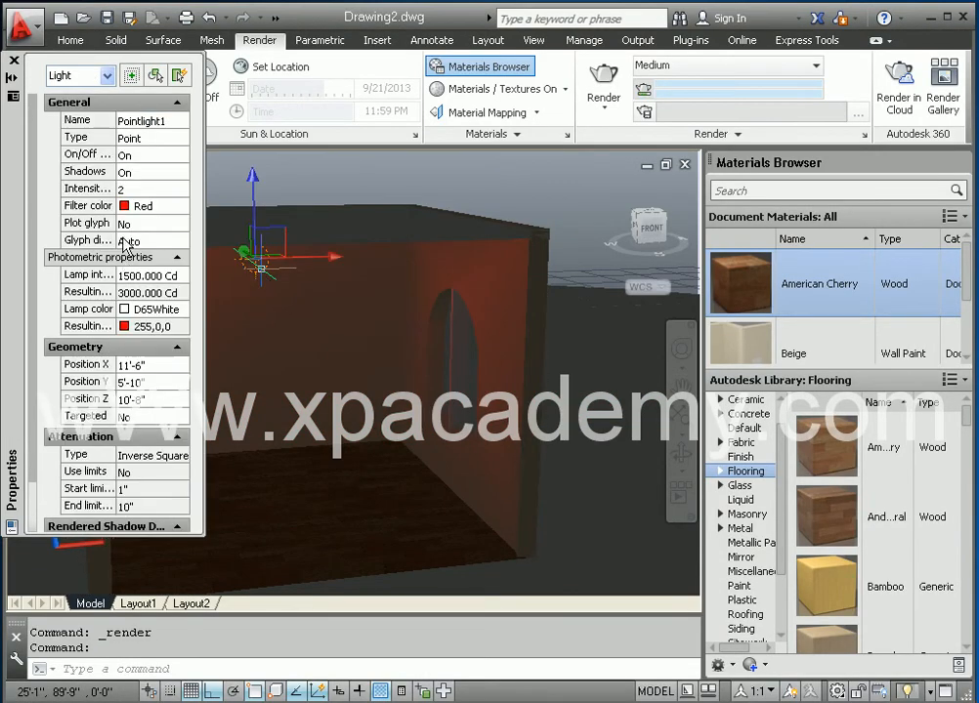
left_click(134, 188)
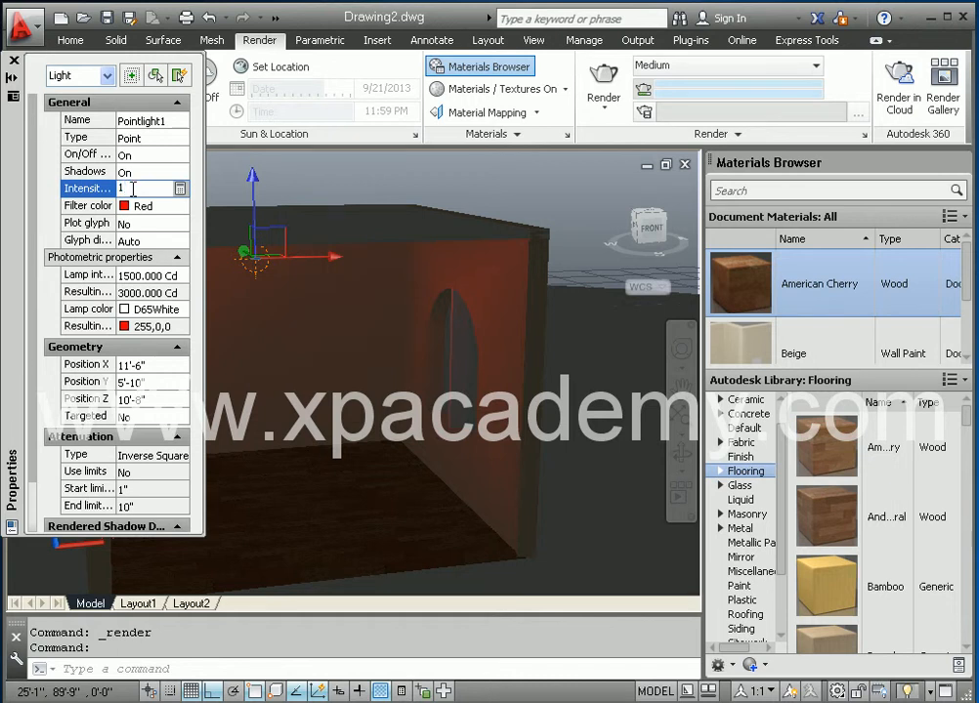
left_click(14, 62)
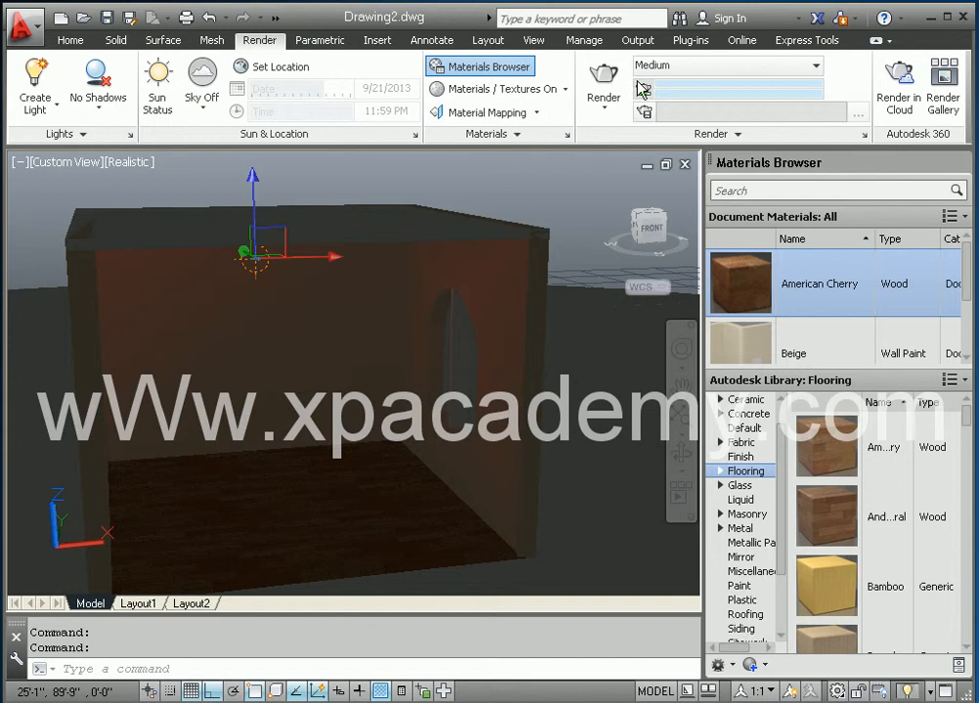
left_click(606, 83)
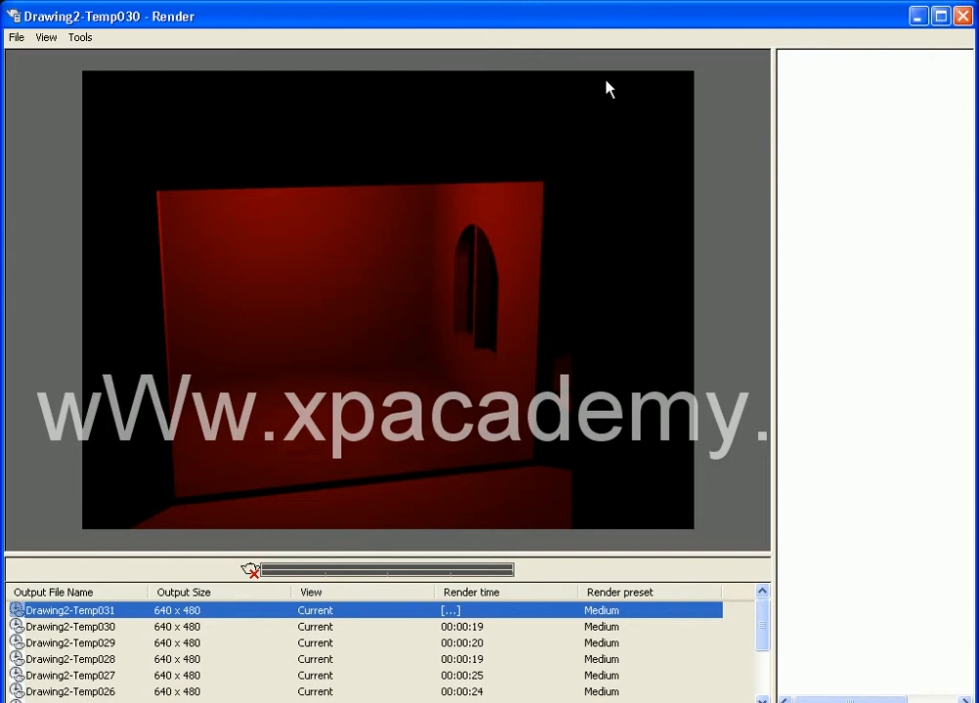
Compare the red-lit renders at intensity factors 2 and 1, Drawing2-Temp030 and Drawing2-Temp031, and close the render window.
left_click(81, 628)
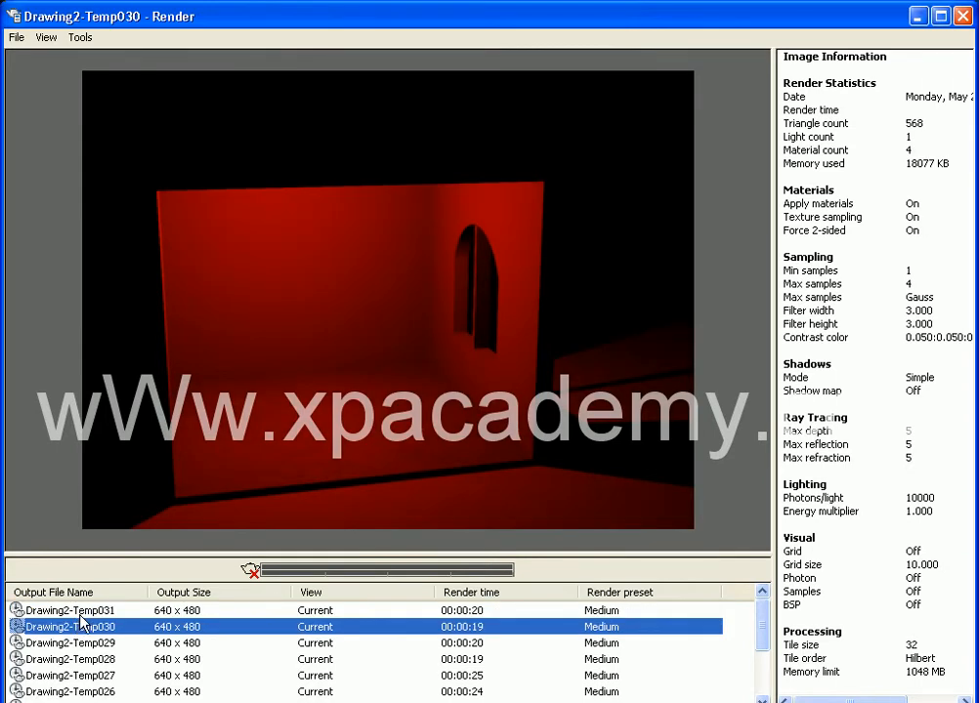
left_click(81, 616)
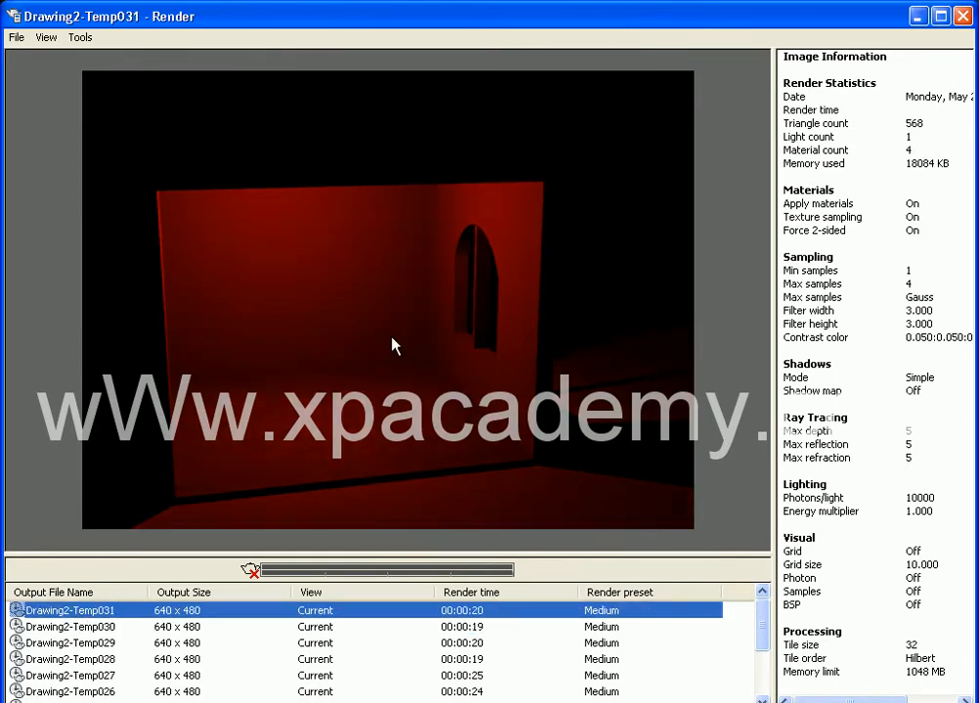
left_click(81, 635)
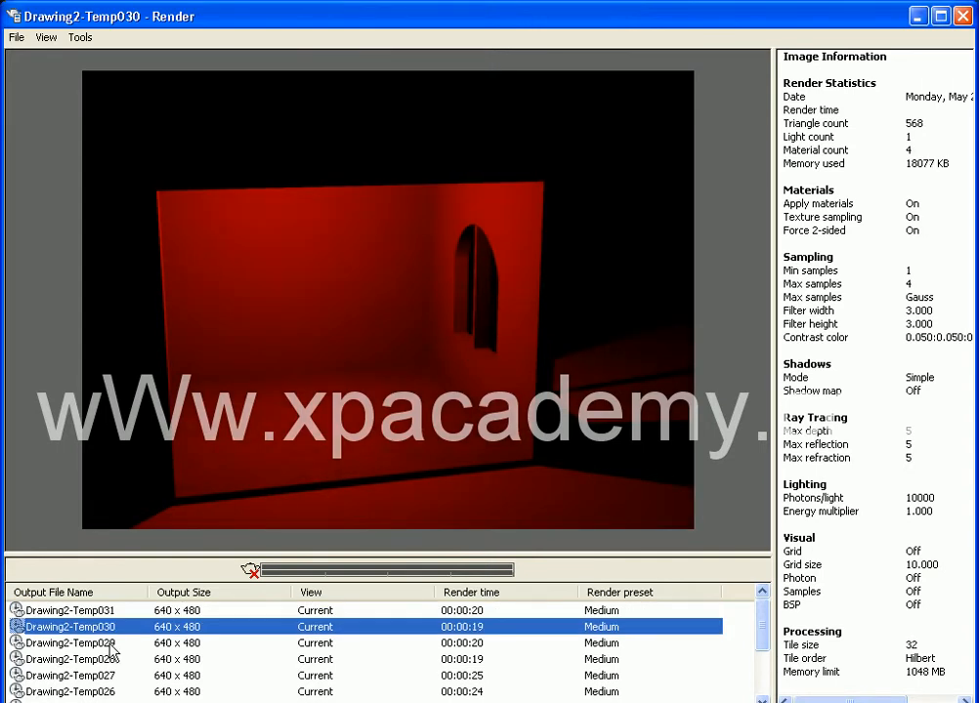
left_click(69, 612)
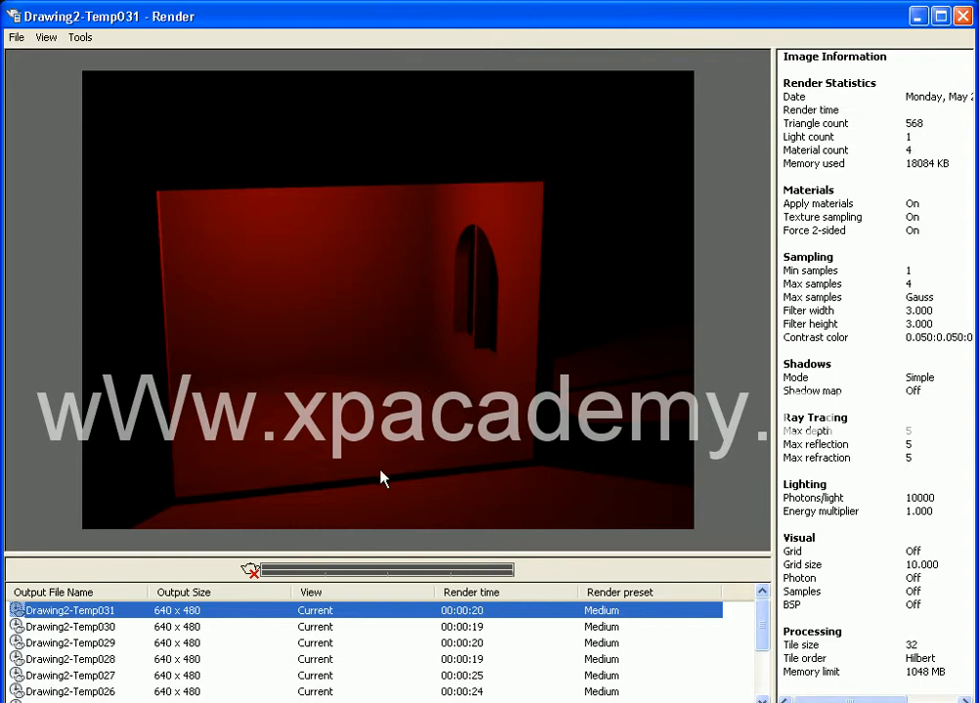
left_click(961, 15)
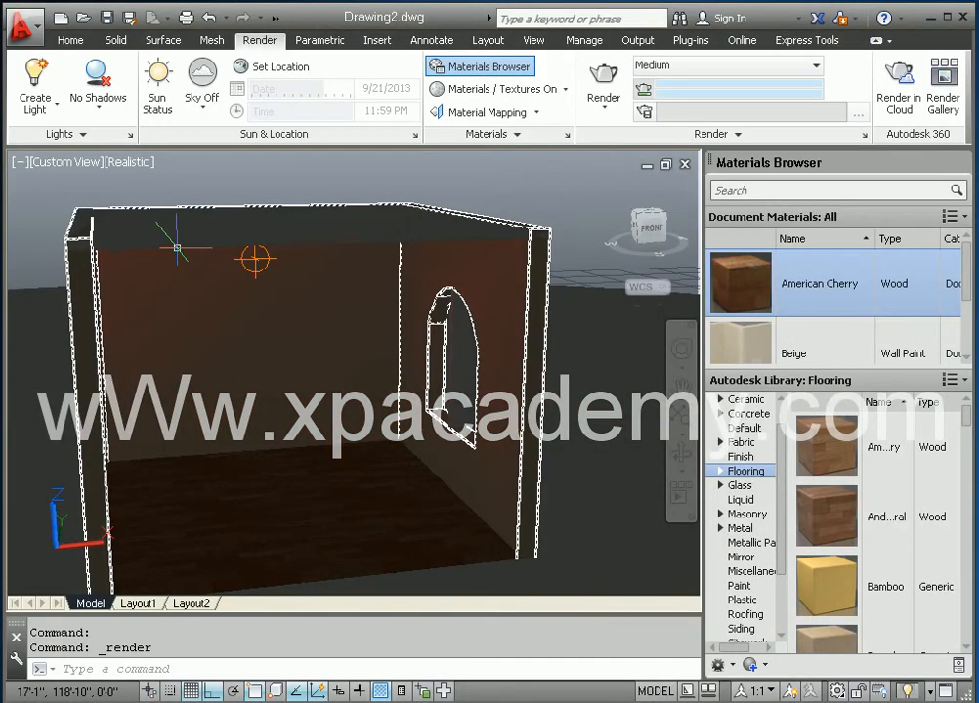
key("Escape")
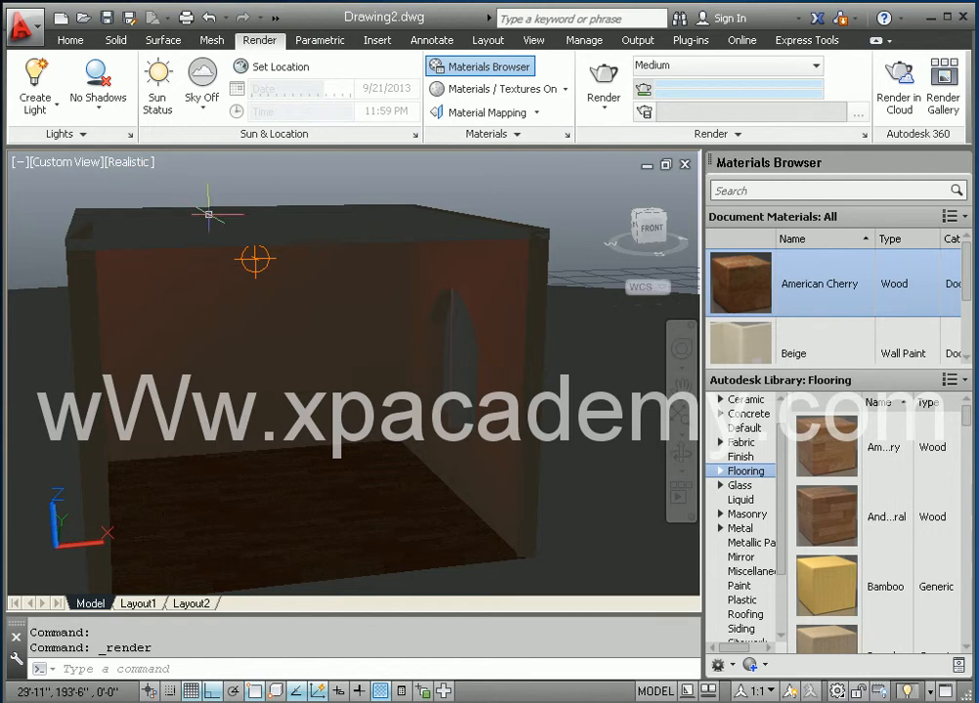
Turn on default lighting for the viewport with the whole room in view.
middle_click_drag(209, 214, 306, 212)
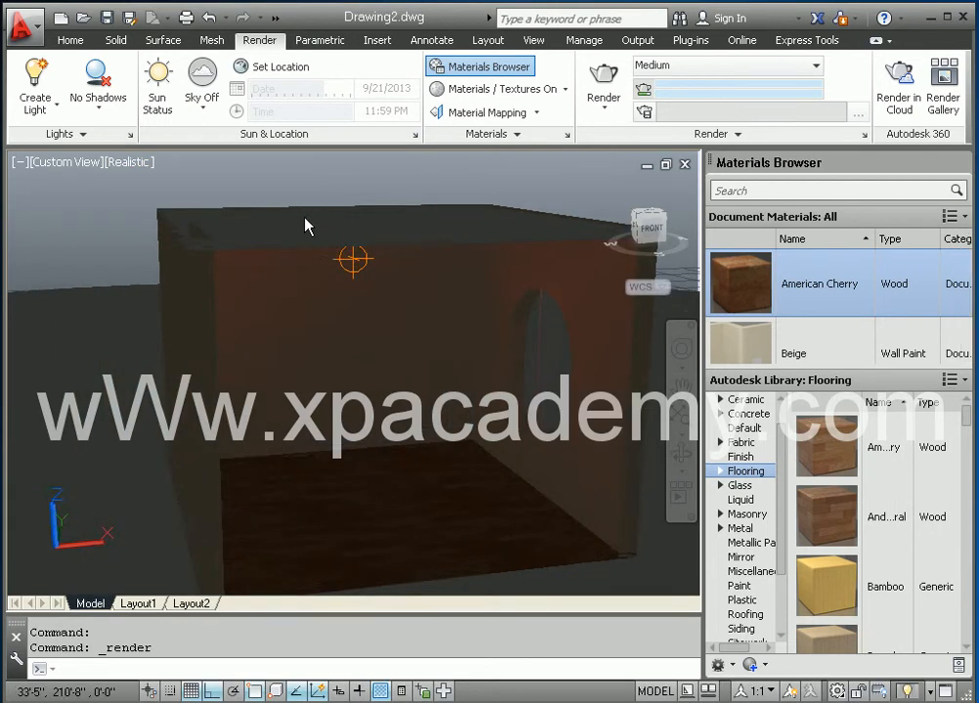
scroll(305, 219, "down", 3)
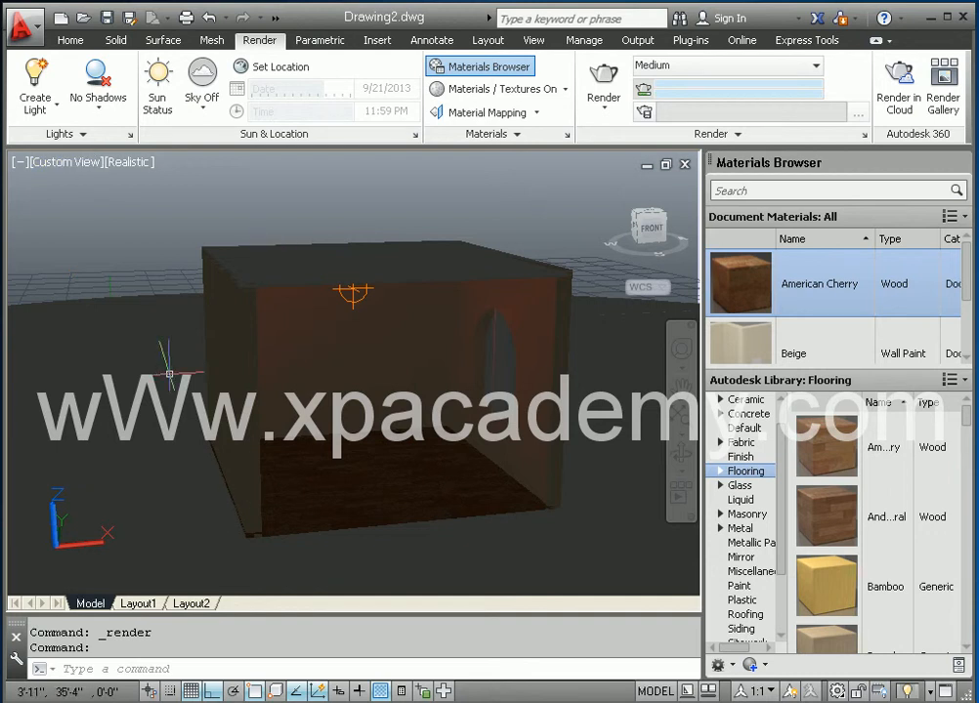
left_click(74, 135)
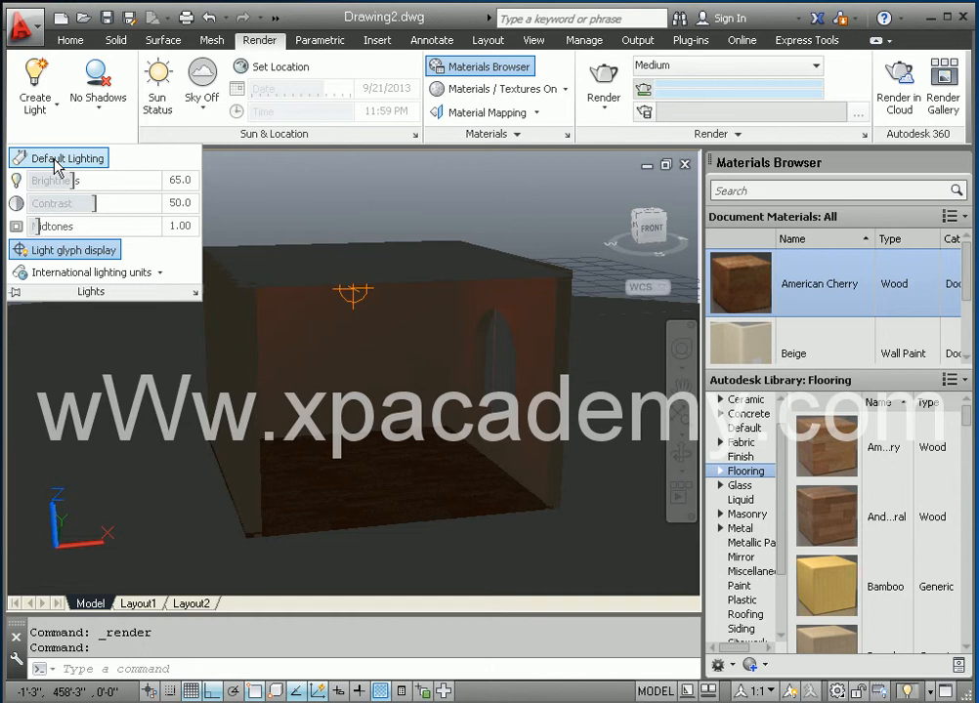
left_click(55, 162)
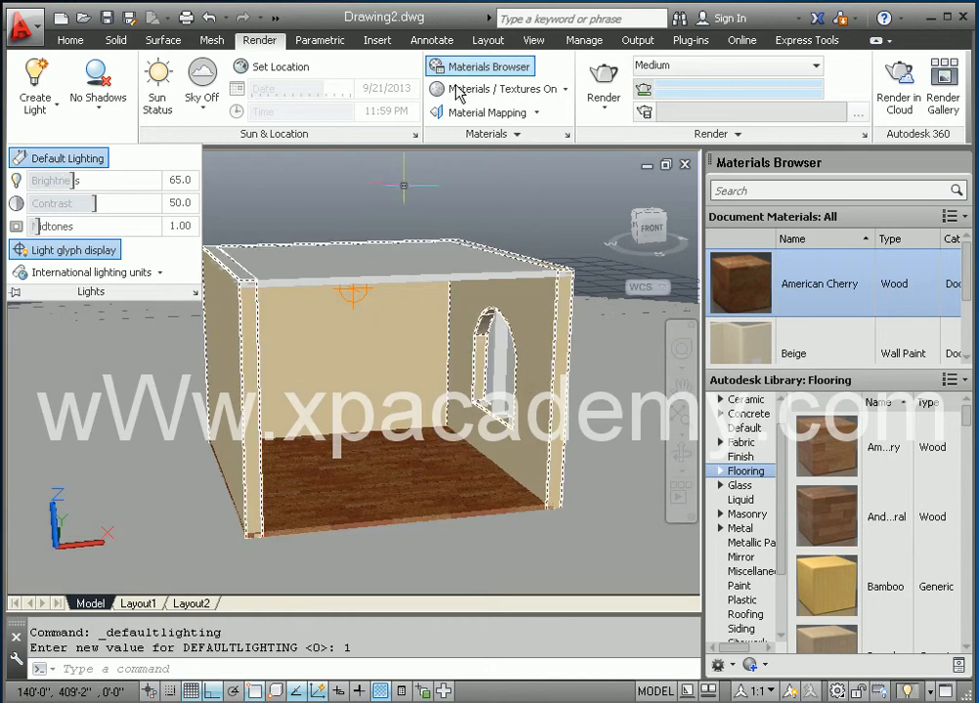
Render the room with default lighting on and put the render window away.
left_click(608, 83)
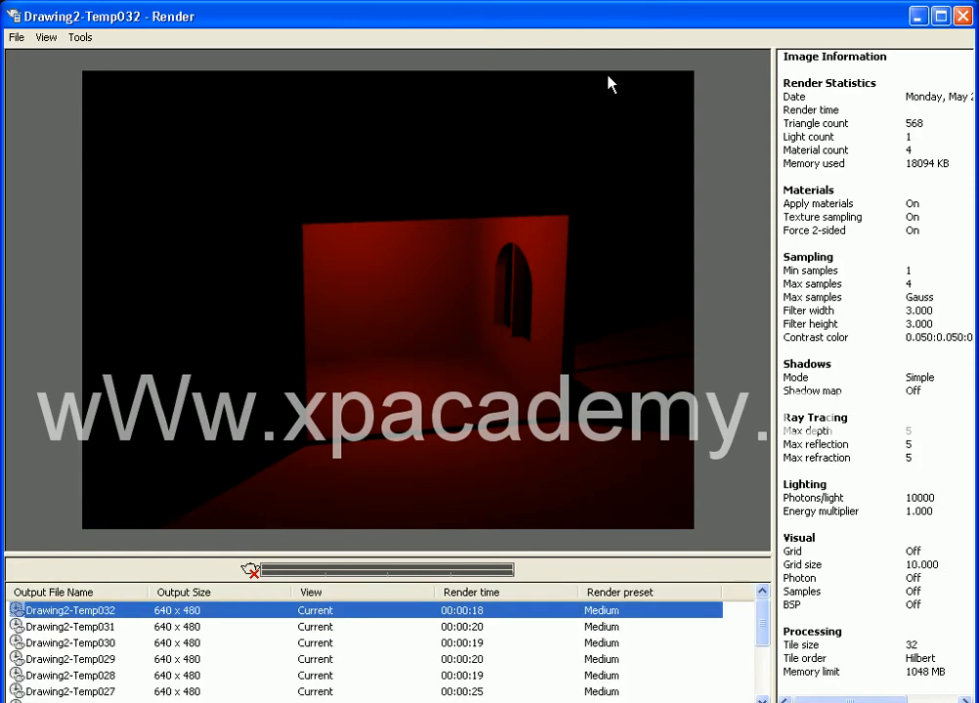
left_click(917, 16)
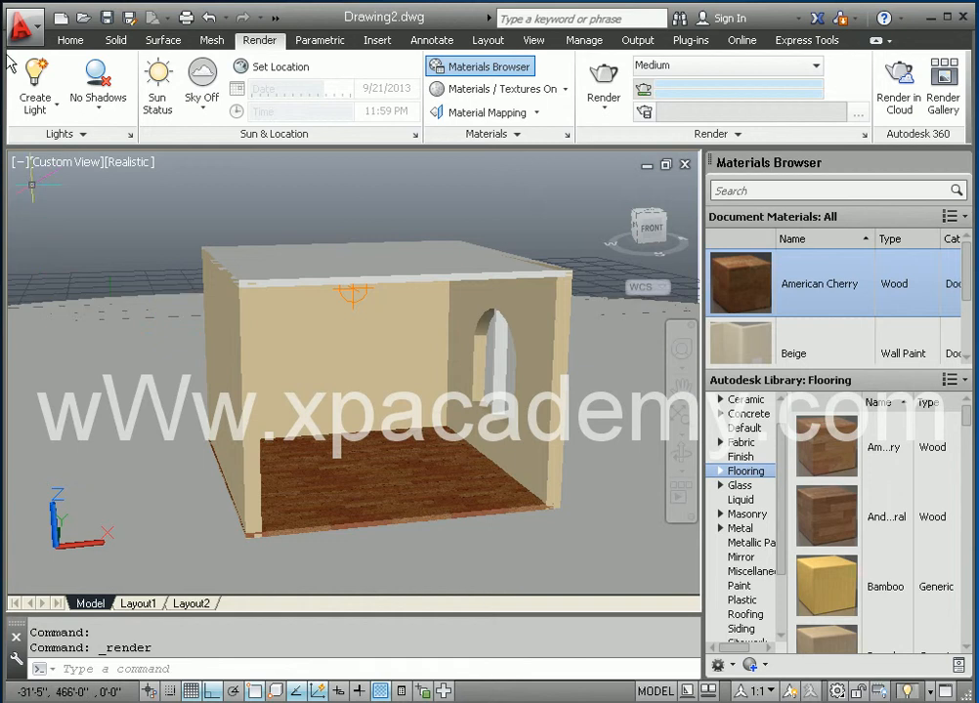
Create a spotlight at the room's front ceiling edge aimed at the floor in front, turning off default lighting and keeping its default options.
left_click(57, 116)
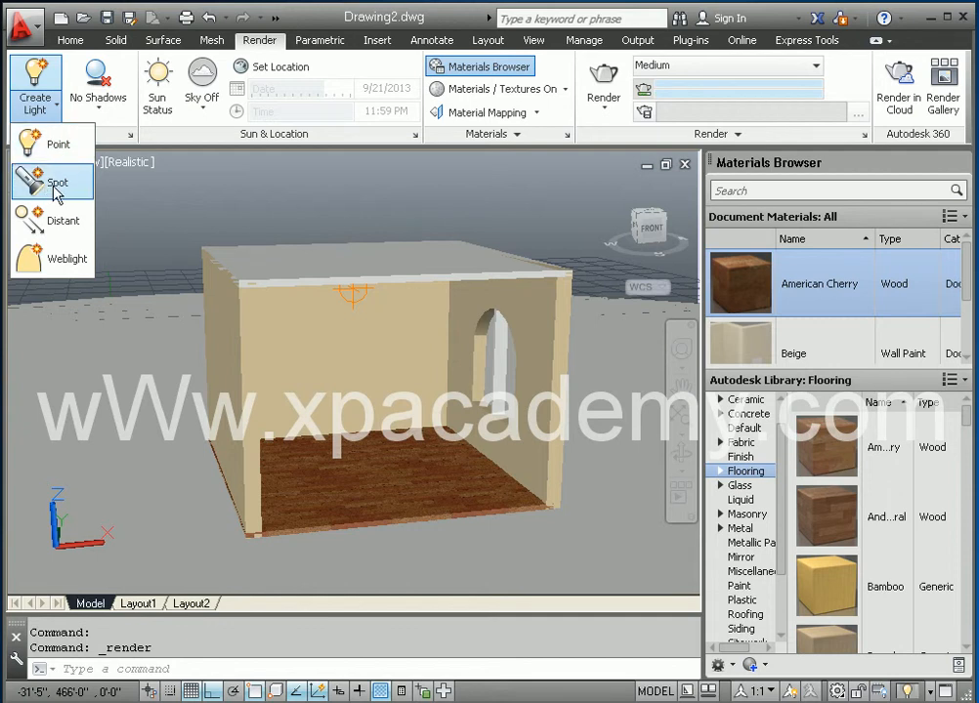
left_click(55, 185)
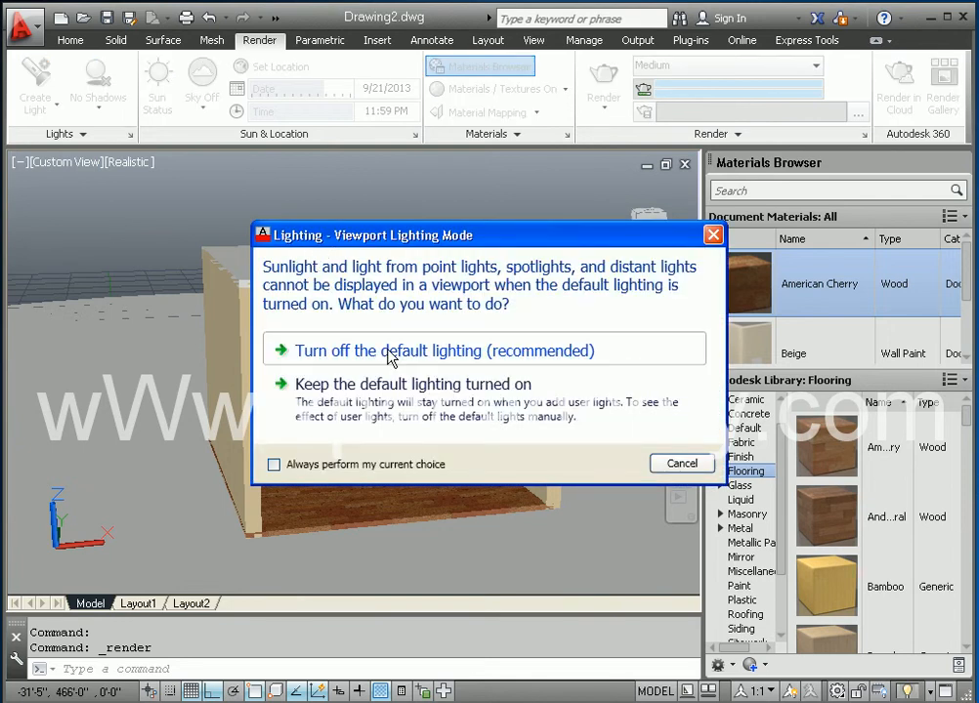
left_click(389, 353)
middle_click_drag(547, 458, 360, 375, "shift")
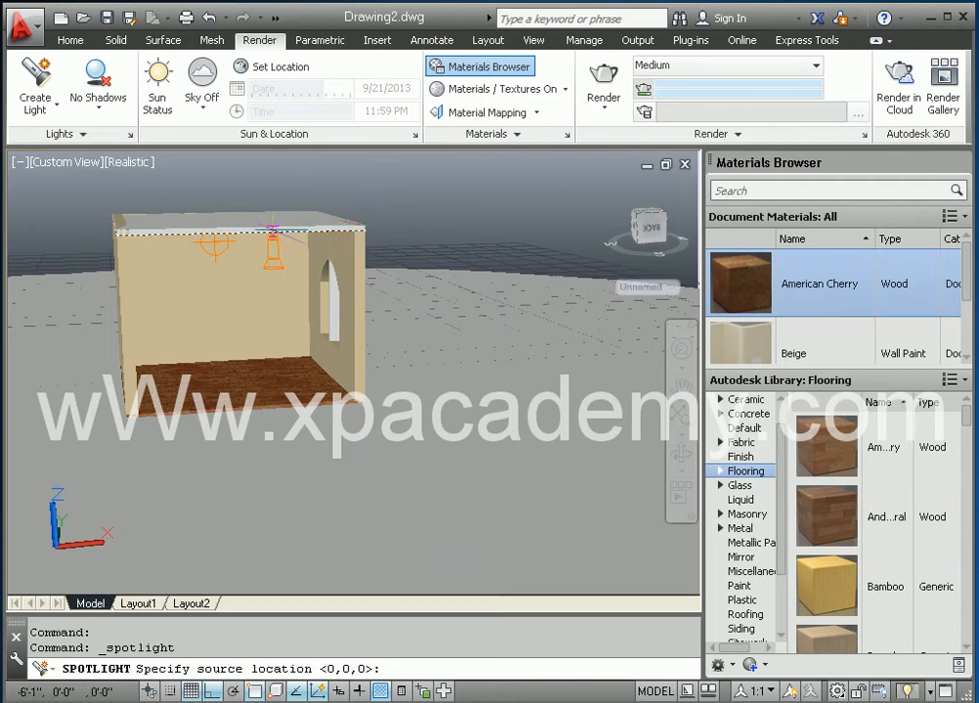
left_click(271, 232)
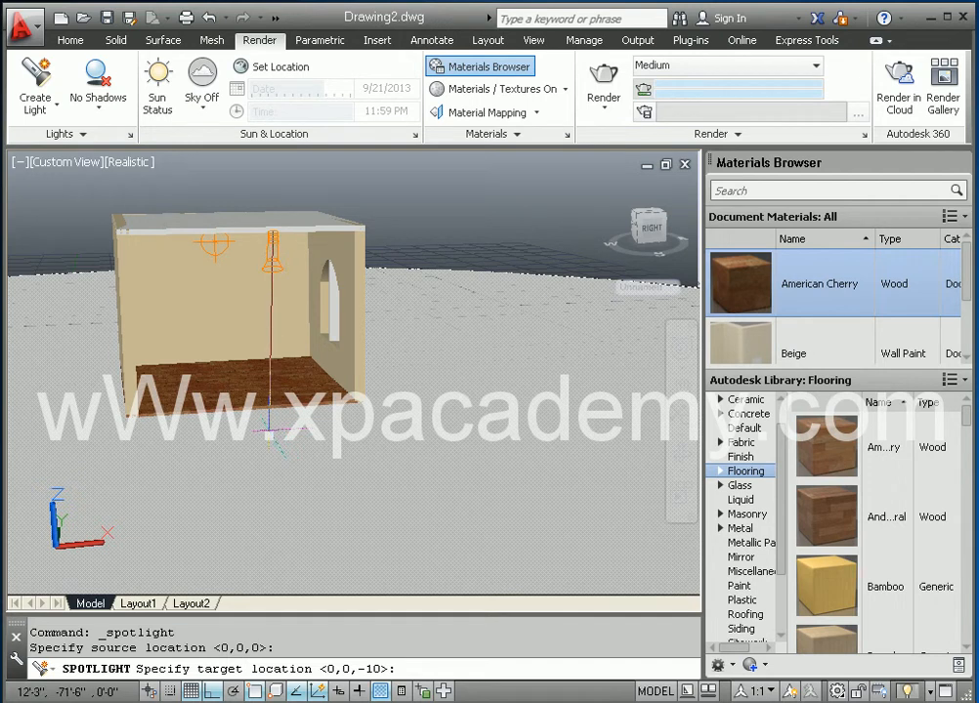
key("F8")
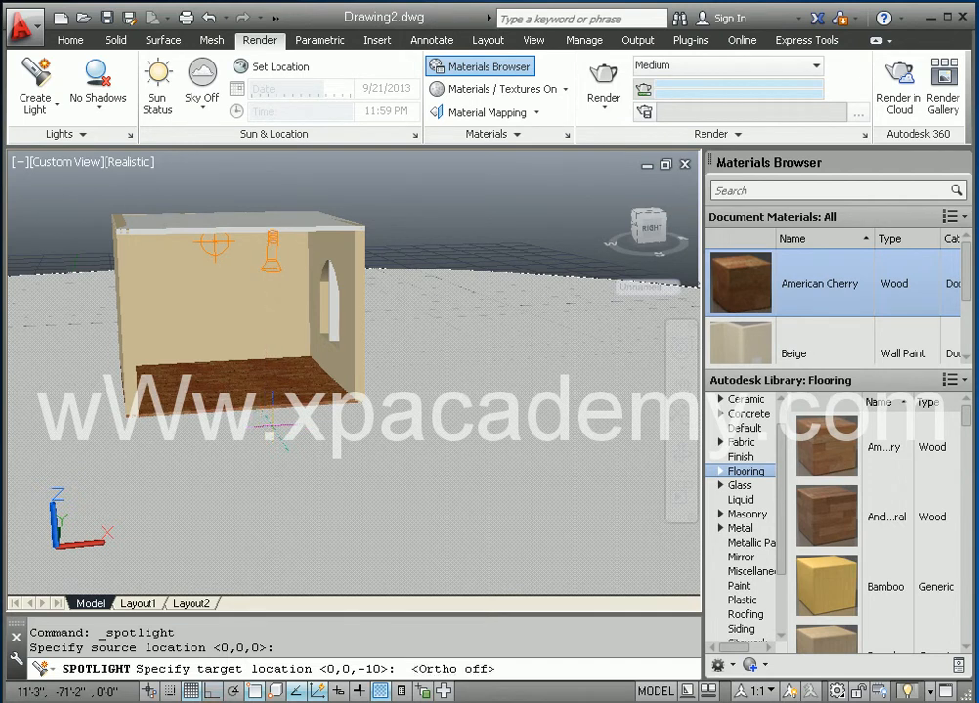
left_click(275, 430)
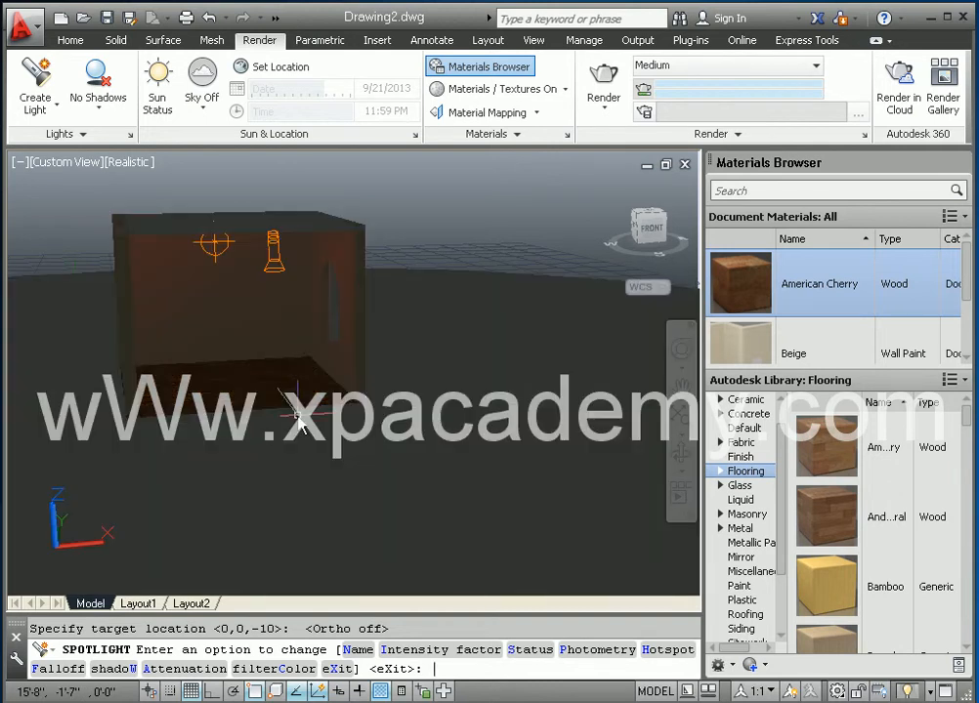
key("Return")
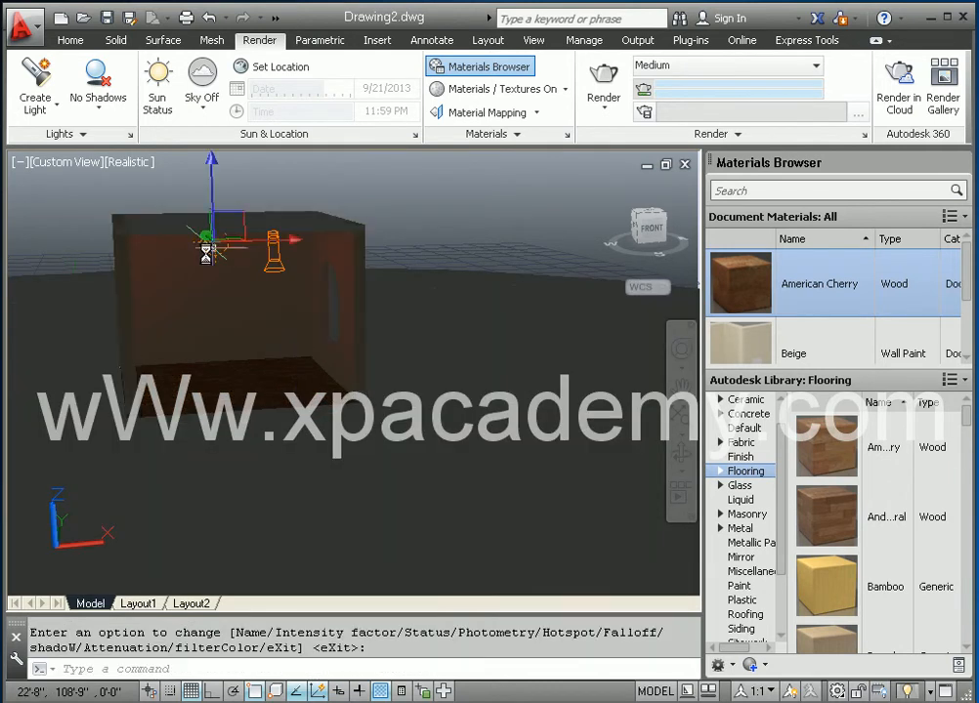
Delete the red point light, render the room lit only by the spotlight, and close the render window.
key("Return")
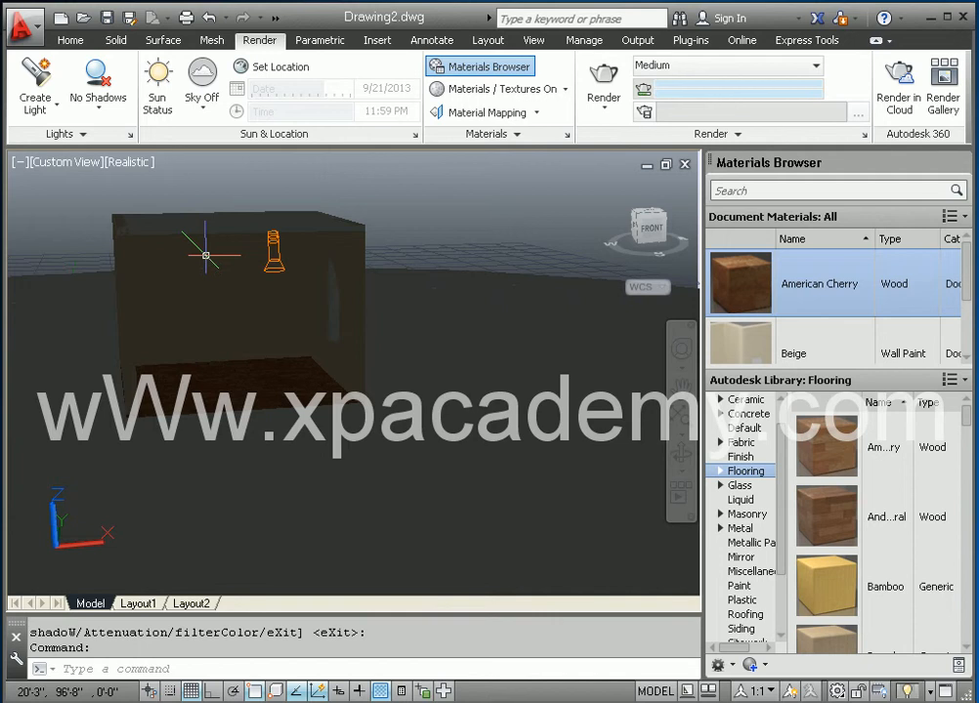
key("Delete")
scroll(230, 244, "up", 4)
middle_click_drag(231, 244, 396, 337)
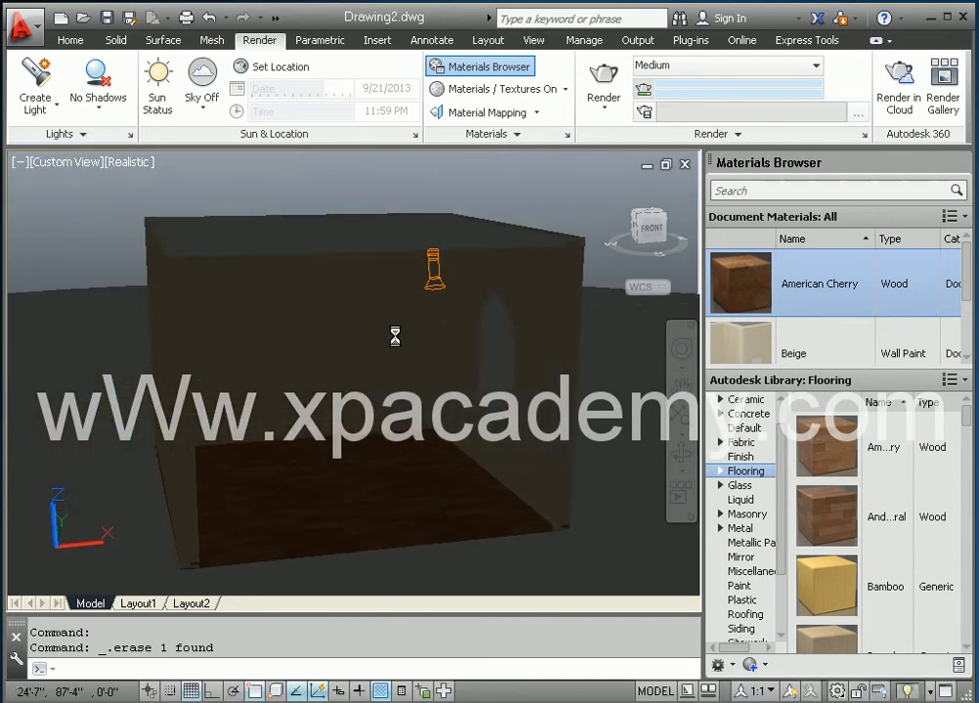
left_click(601, 84)
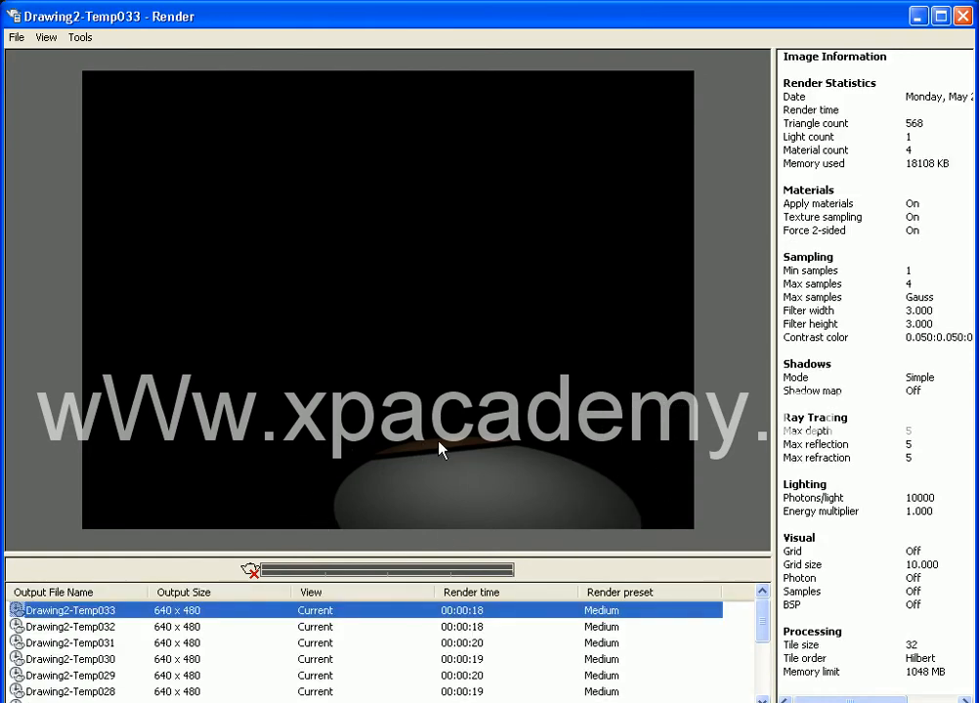
left_click(963, 15)
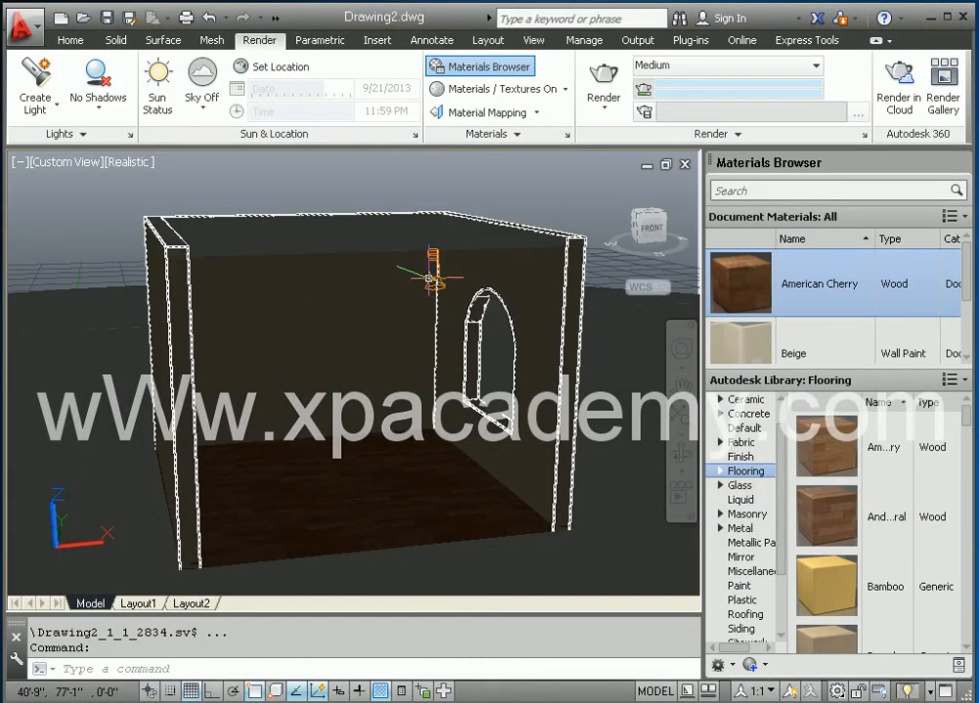
Move the spotlight's source toward the middle of the ceiling and its target back onto the room's floor.
key("Escape")
left_click(433, 272)
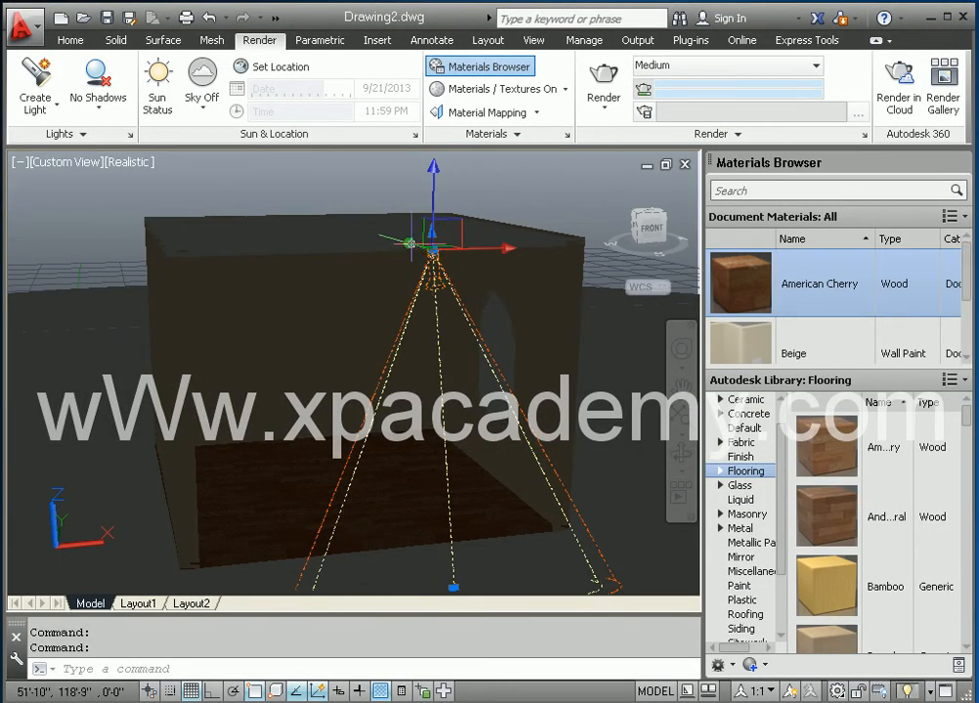
left_click(433, 254)
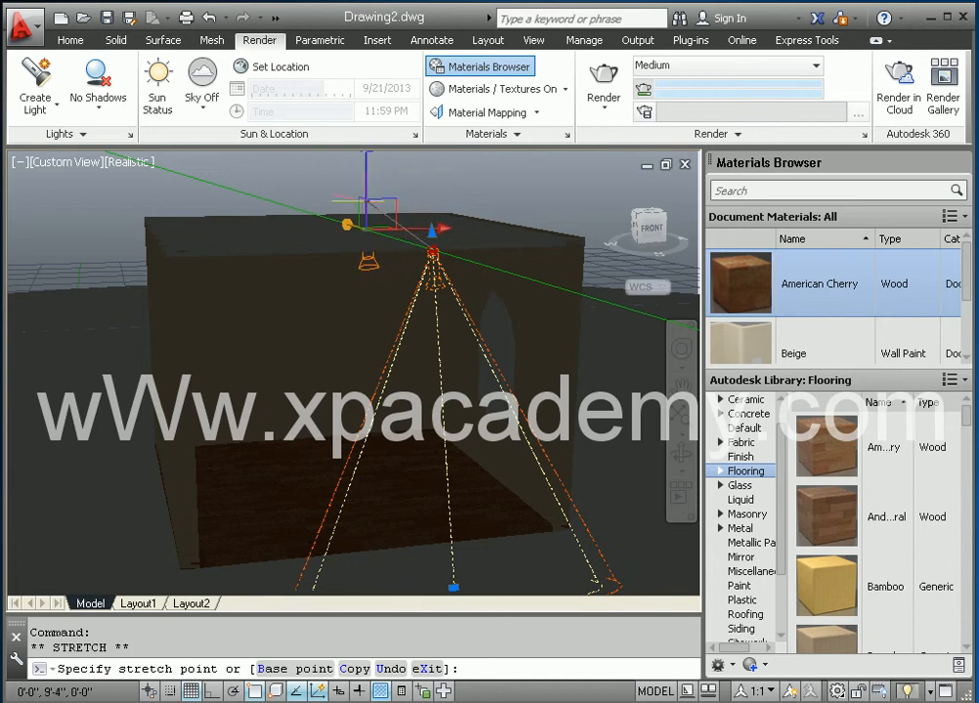
left_click(354, 213)
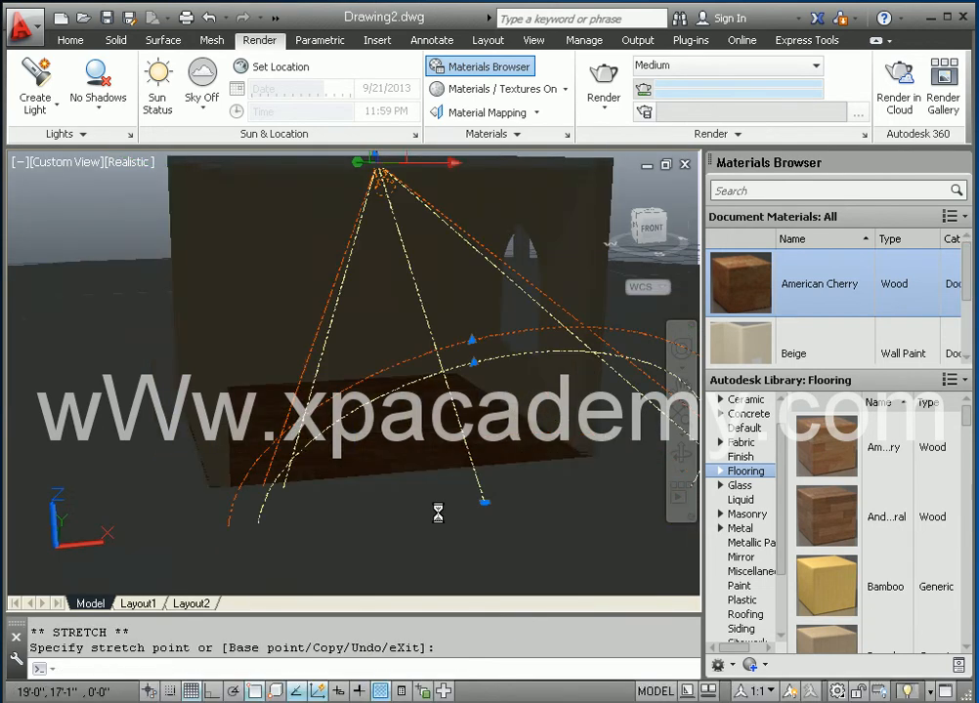
left_click(485, 503)
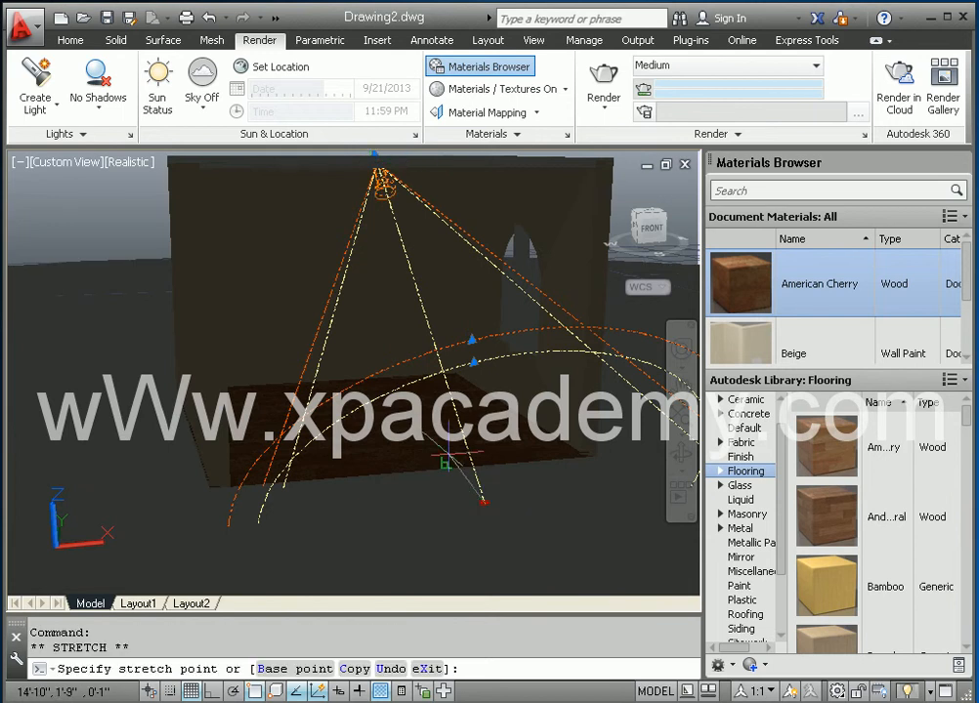
left_click(442, 449)
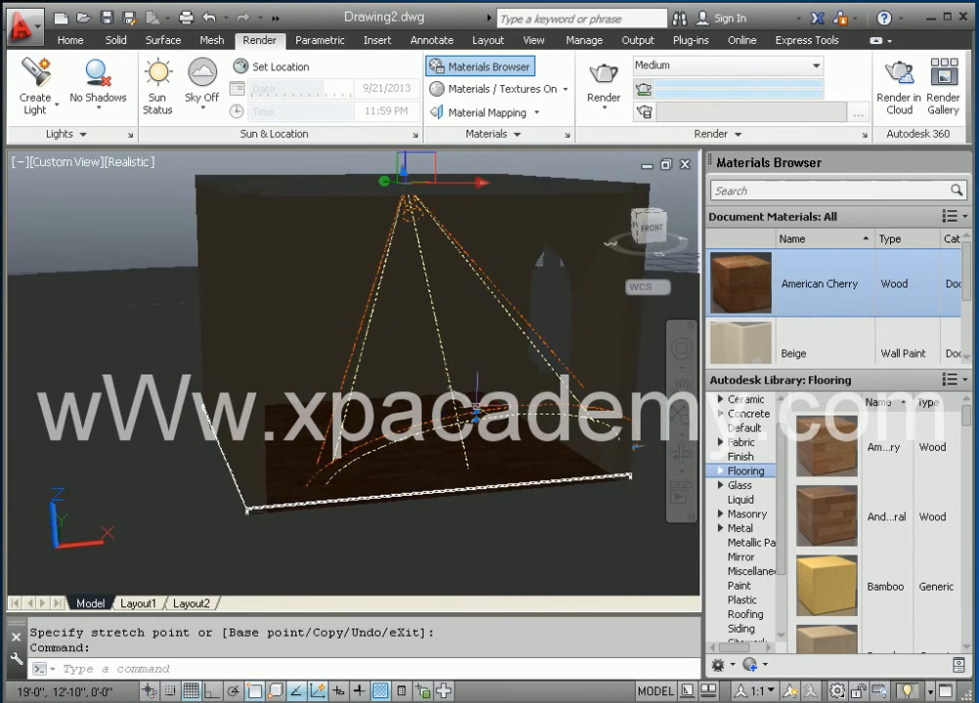
Widen the spotlight's falloff and hotspot cones well beyond the room, render it again, and close the render window.
left_click(403, 180)
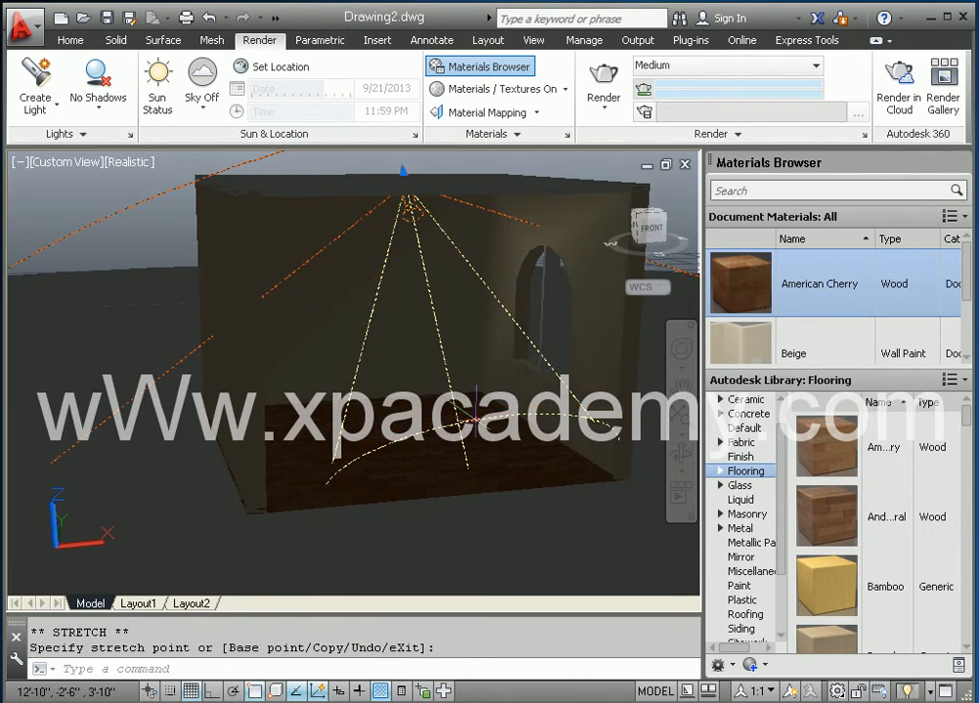
left_click(484, 342)
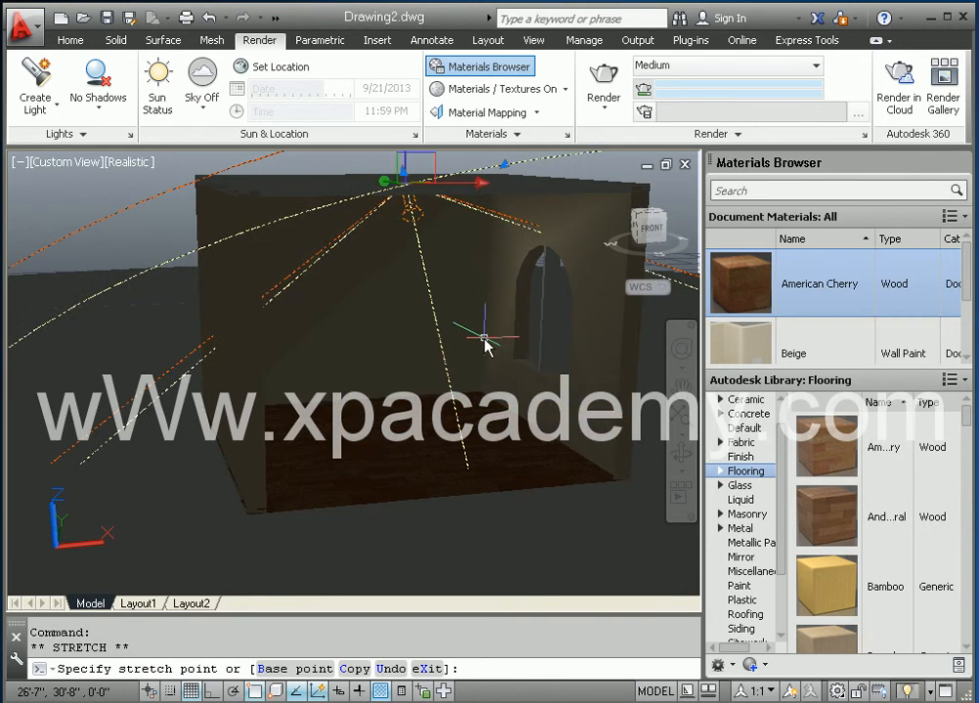
left_click(605, 78)
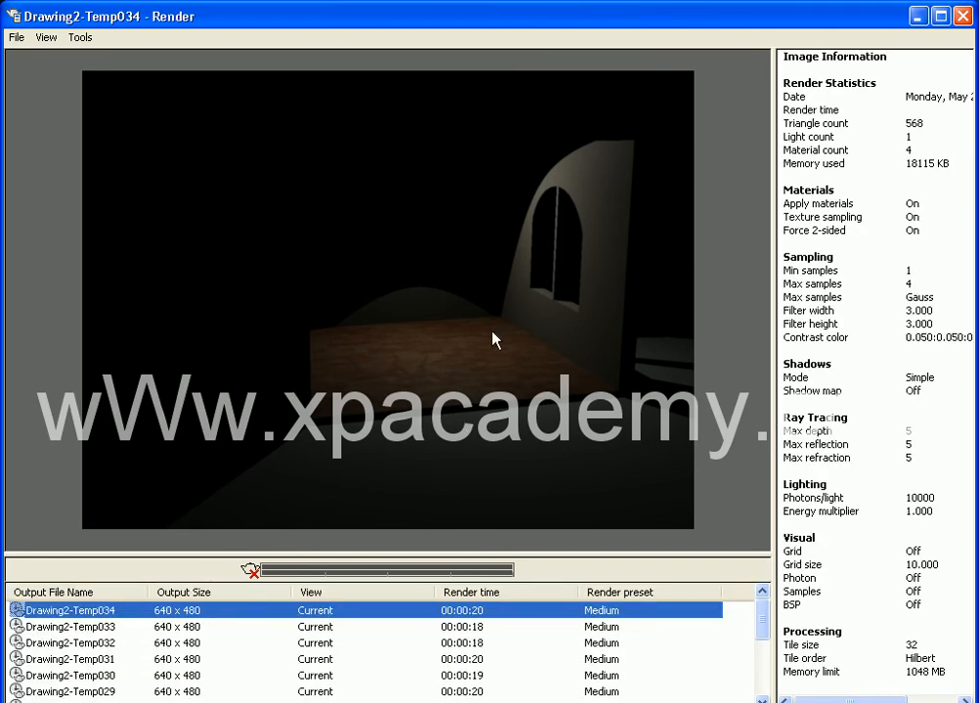
left_click(964, 16)
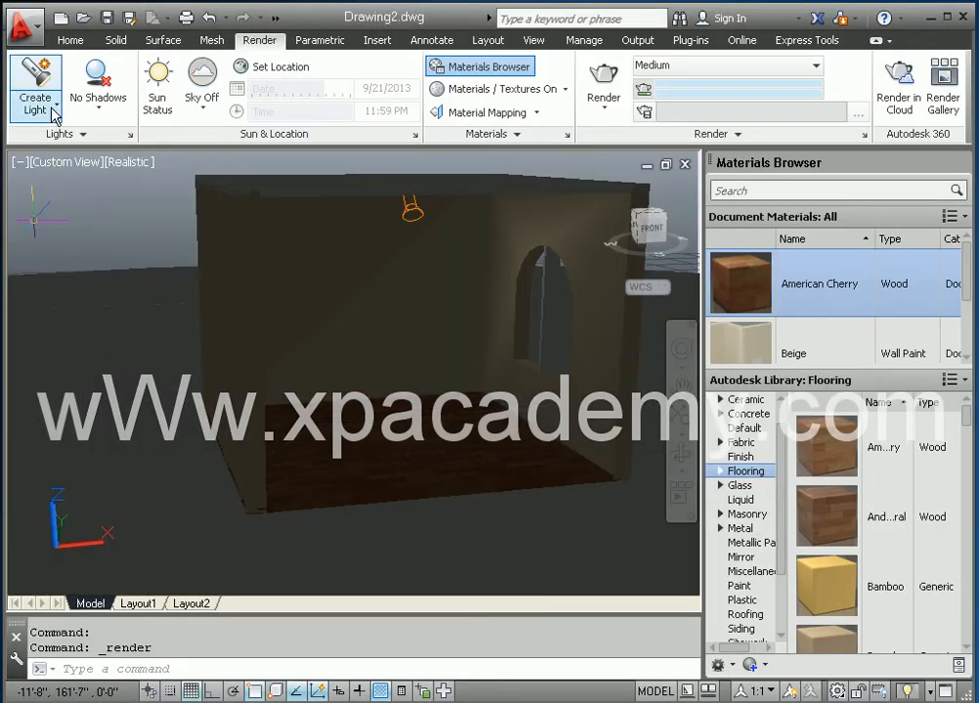
Delete the spotlight from the room.
left_click(37, 80)
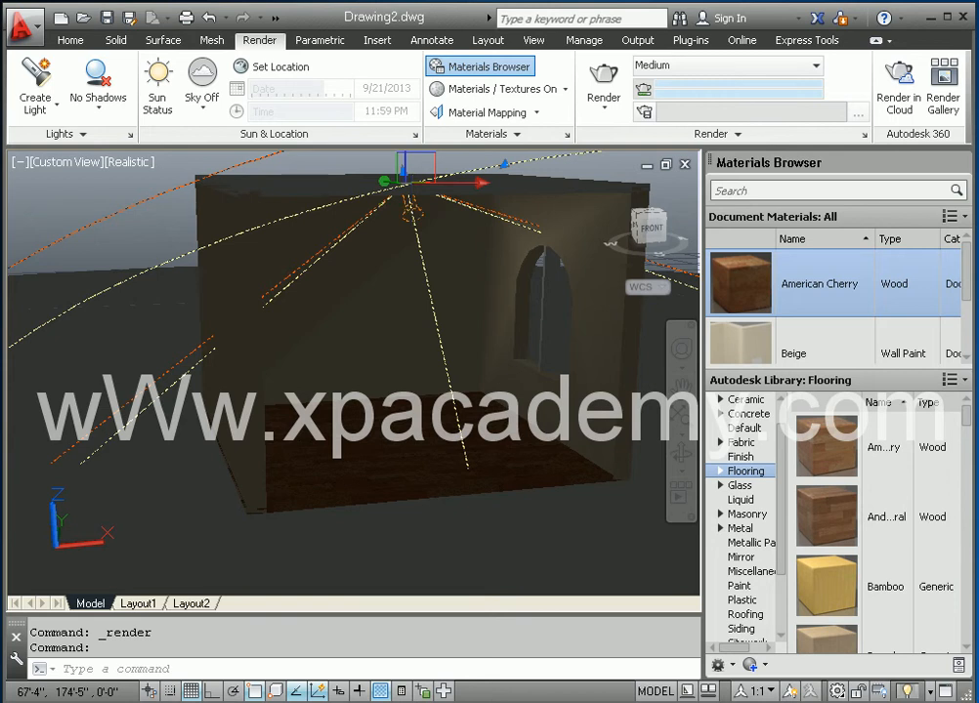
key("Delete")
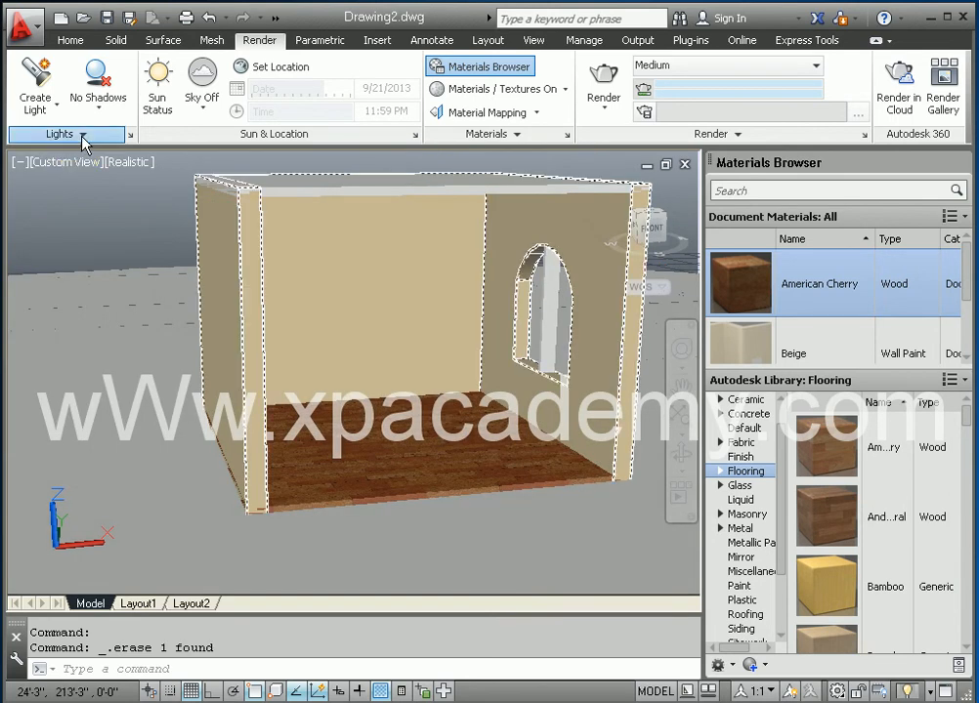
left_click(83, 136)
left_click(67, 115)
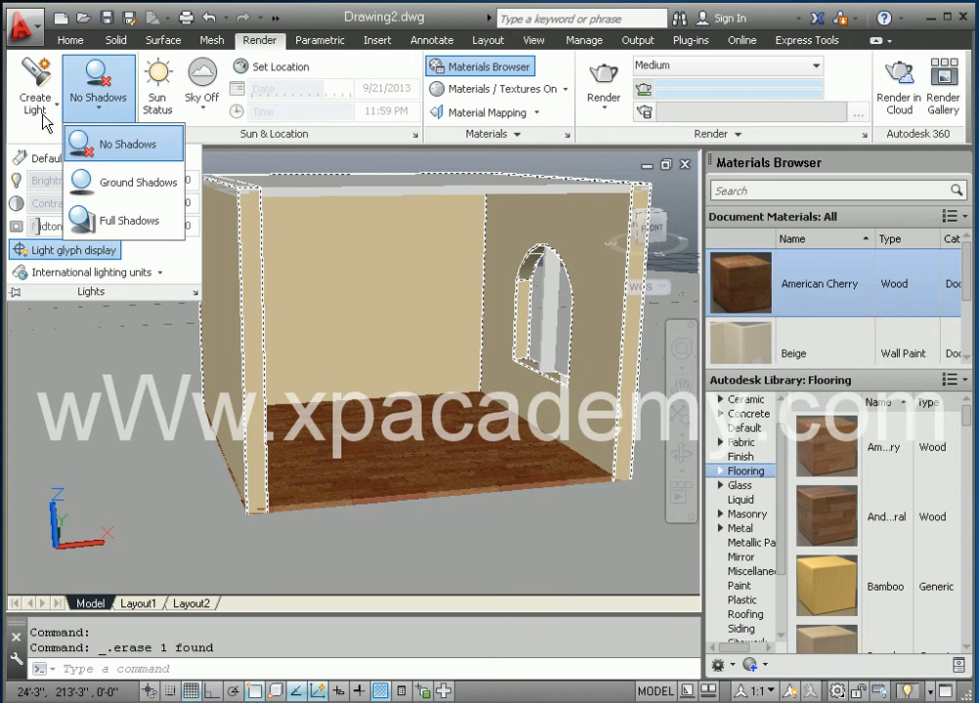
Create a weblight at the middle of the ceiling aimed straight down at the floor with Ortho on, keeping its default options.
left_click(35, 76)
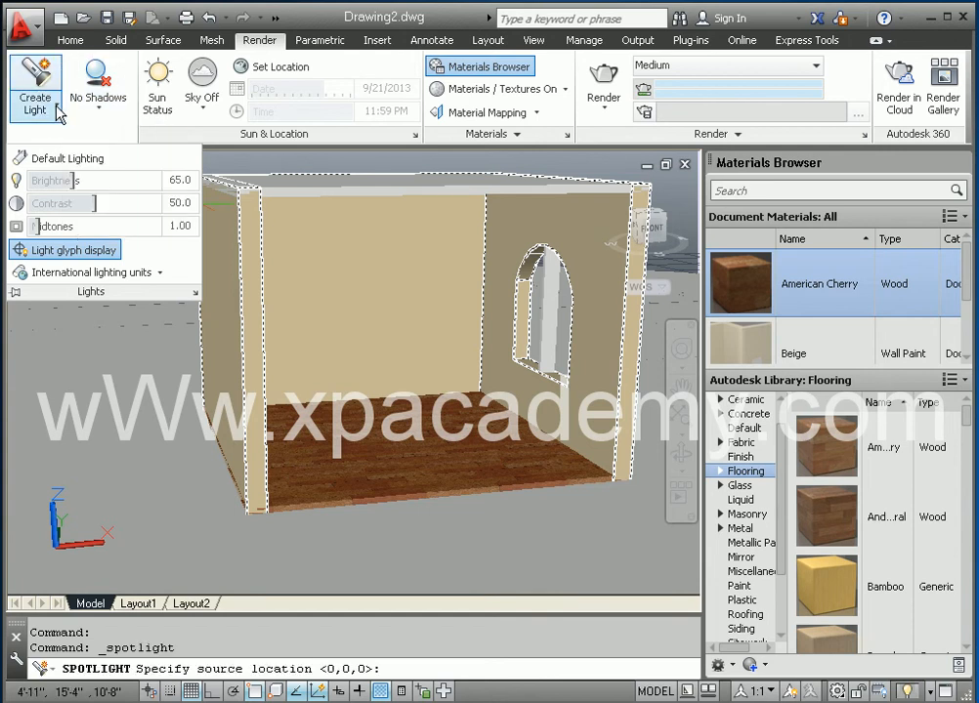
left_click(57, 105)
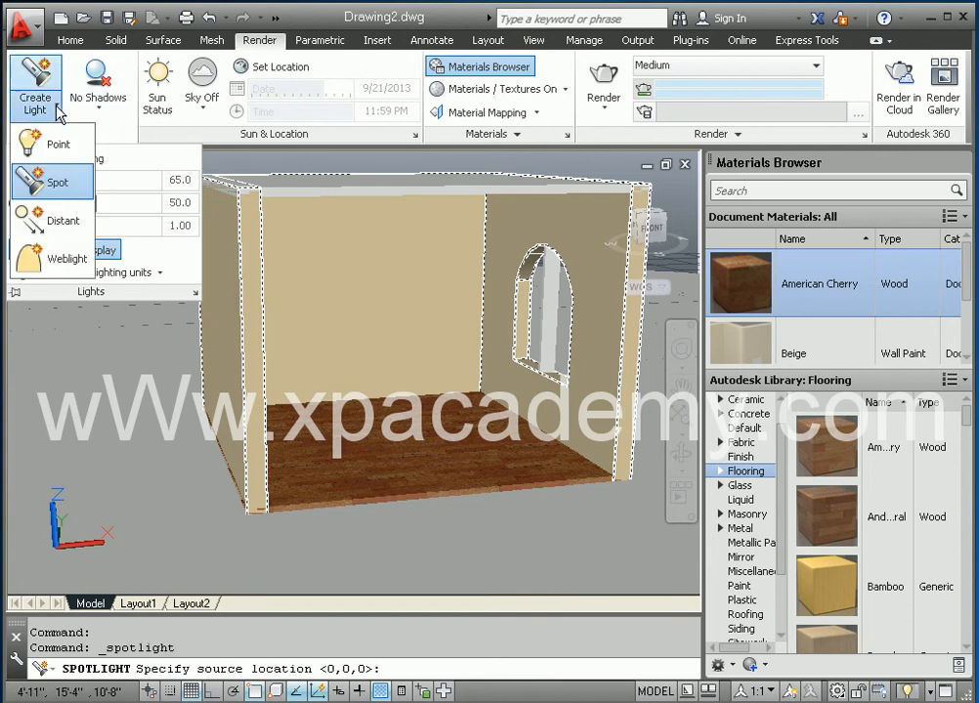
left_click(46, 260)
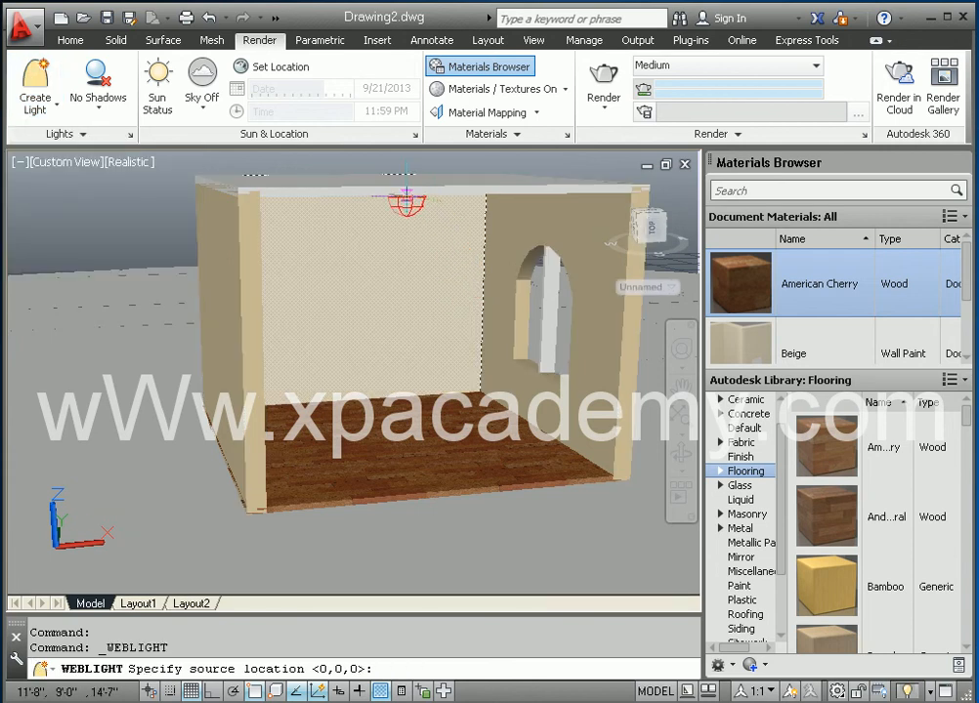
left_click(407, 197)
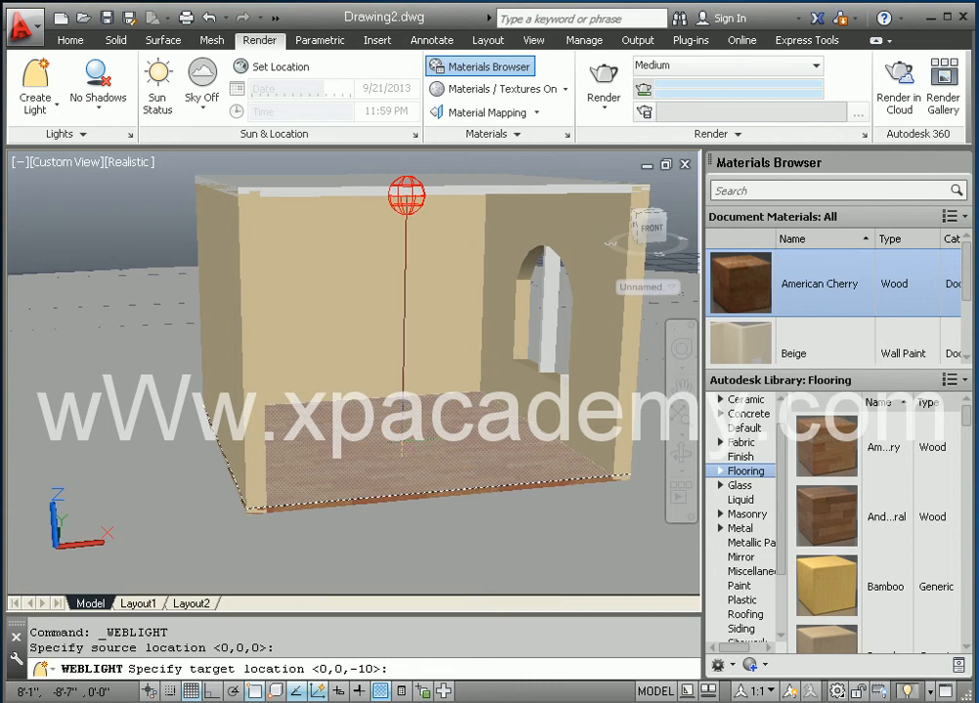
key("F8")
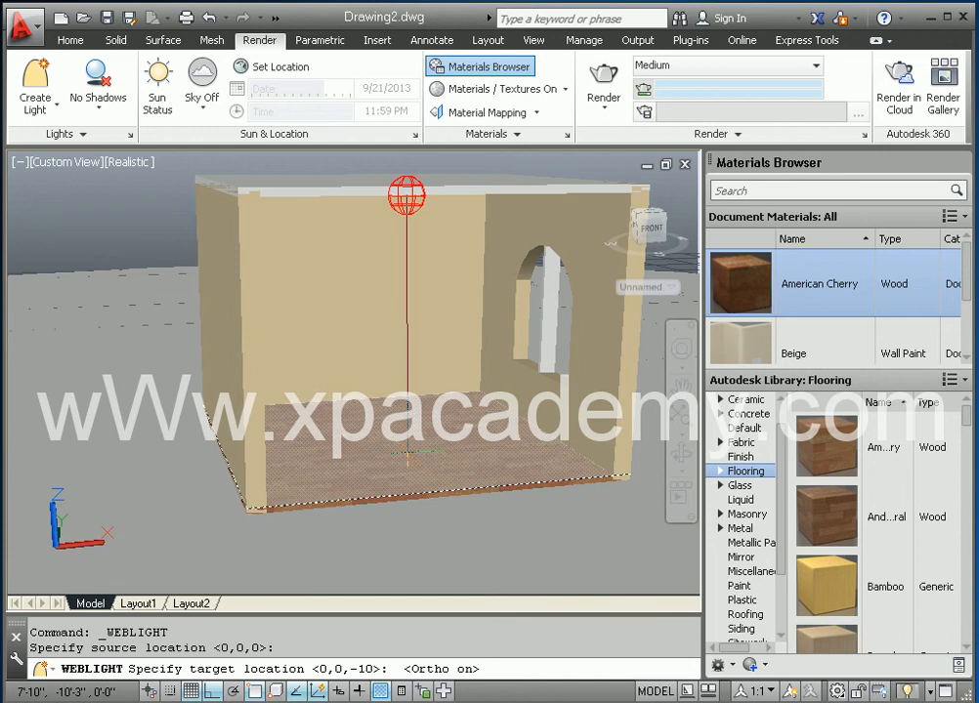
left_click(407, 452)
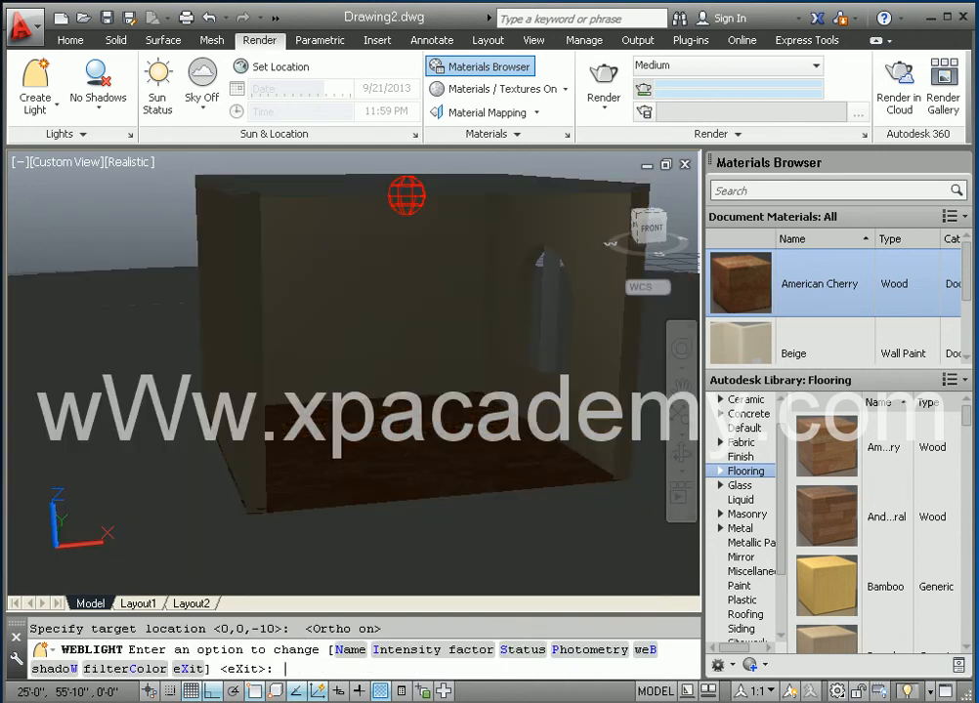
key("Return")
Render the room lit by the weblight and close the render window.
left_click(587, 86)
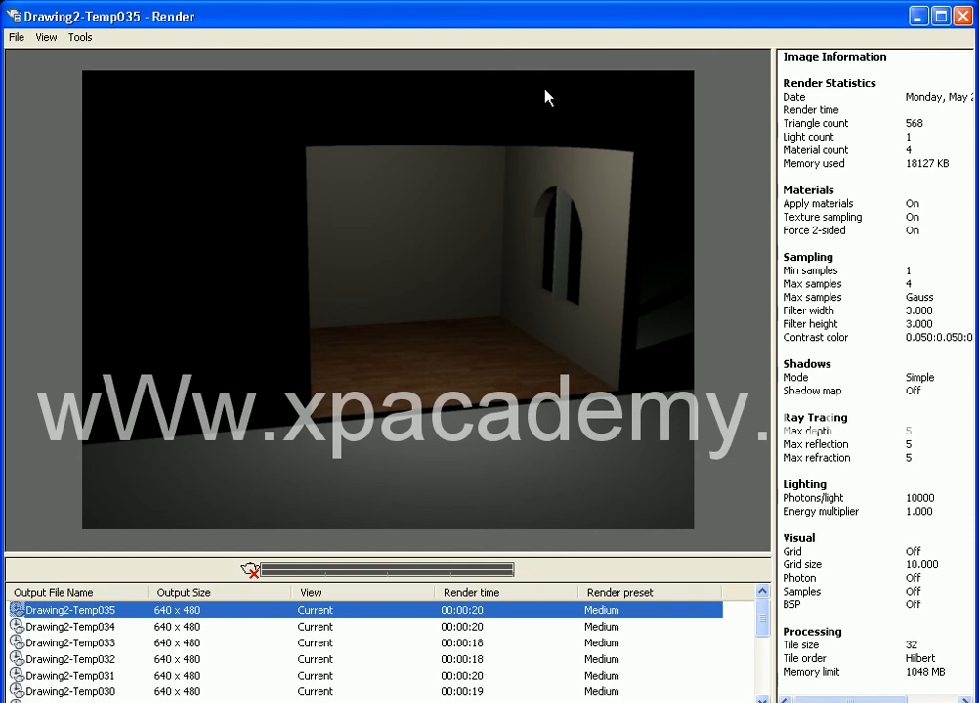
left_click(964, 17)
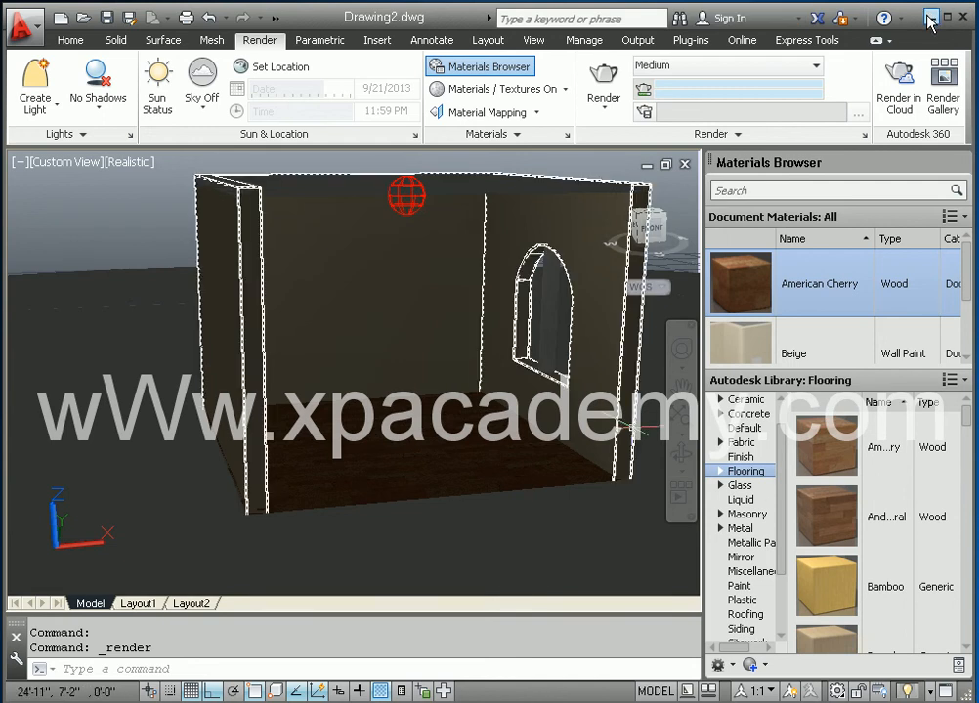
Minimize the drawing and bring up the Xpacademy.com picture in Windows Picture and Fax Viewer.
left_click(929, 17)
left_click(323, 702)
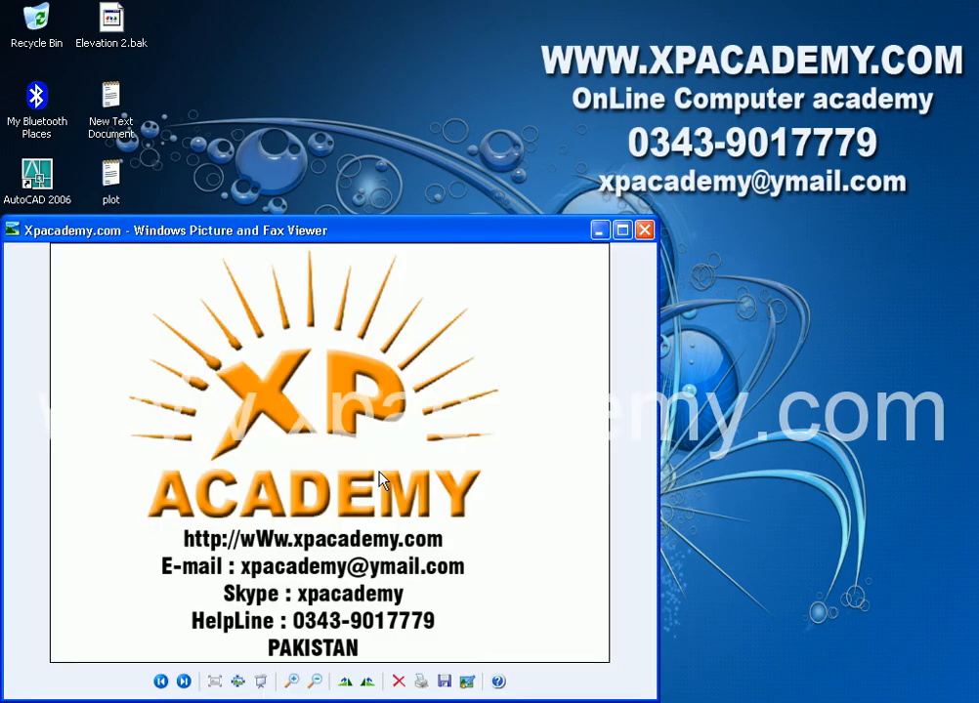